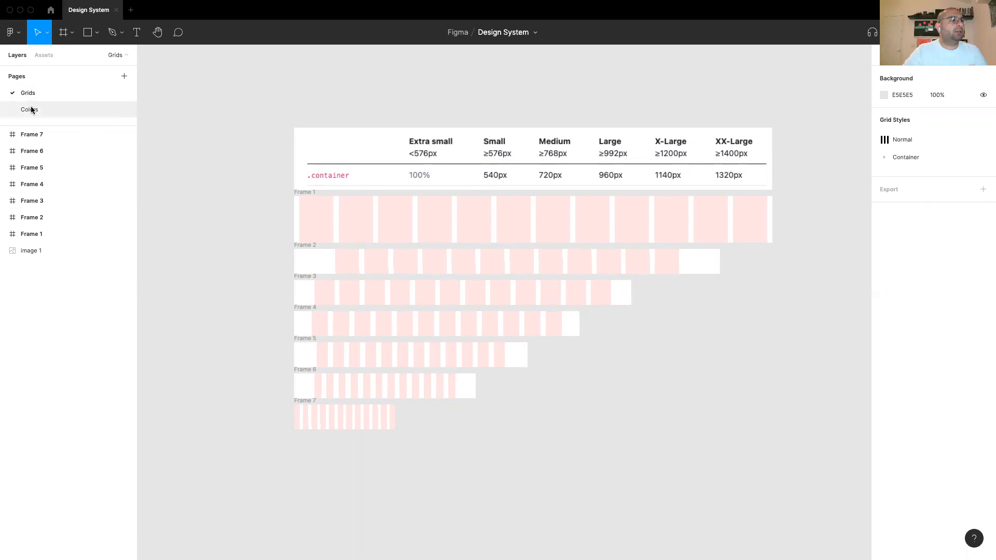
# Step: Open the Colors page and shift all five palette images rightward to clear canvas space beside them
pyautogui.click(32, 109)
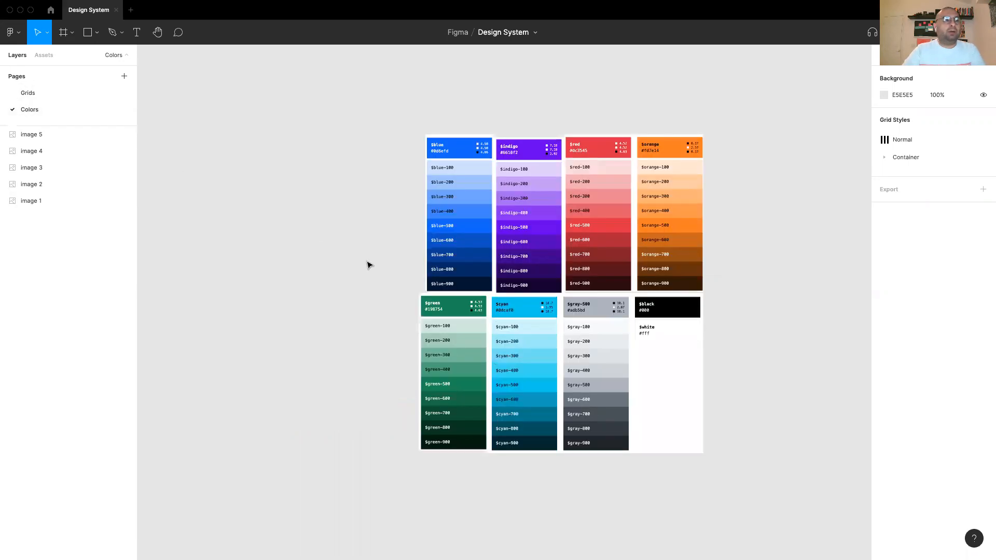
pyautogui.moveTo(378, 127); pyautogui.dragTo(717, 456)
pyautogui.moveTo(497, 285); pyautogui.dragTo(559, 292)
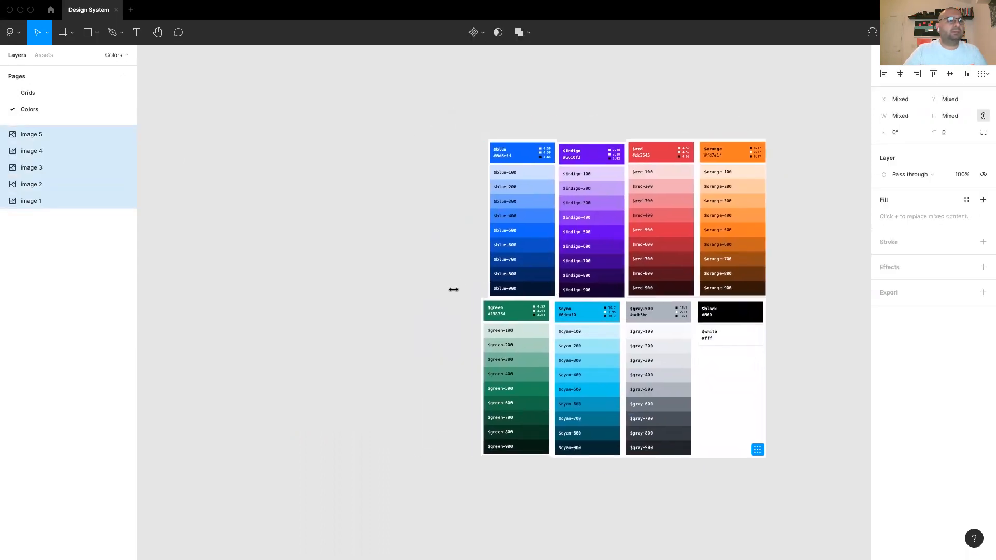
pyautogui.click(425, 292)
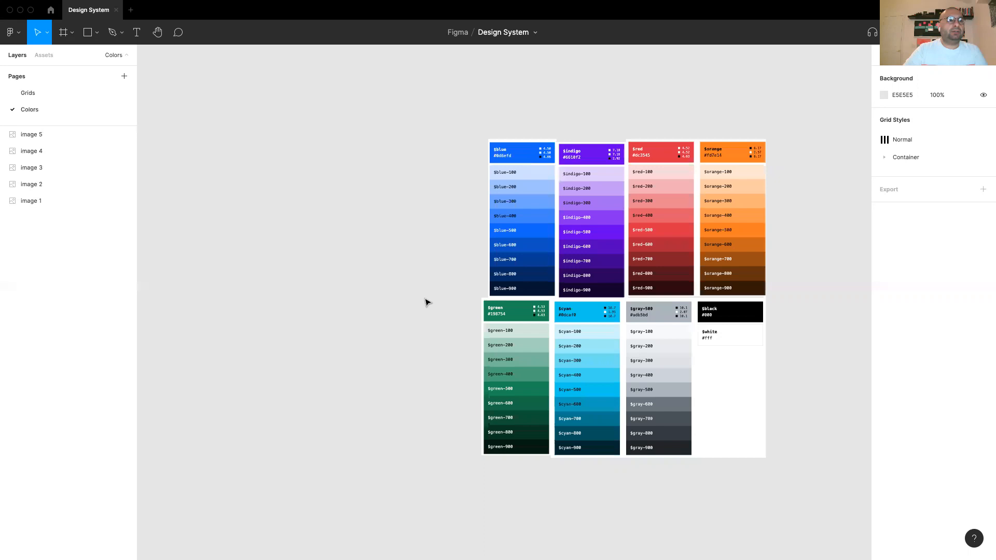
pyautogui.moveTo(414, 291); pyautogui.dragTo(472, 289)
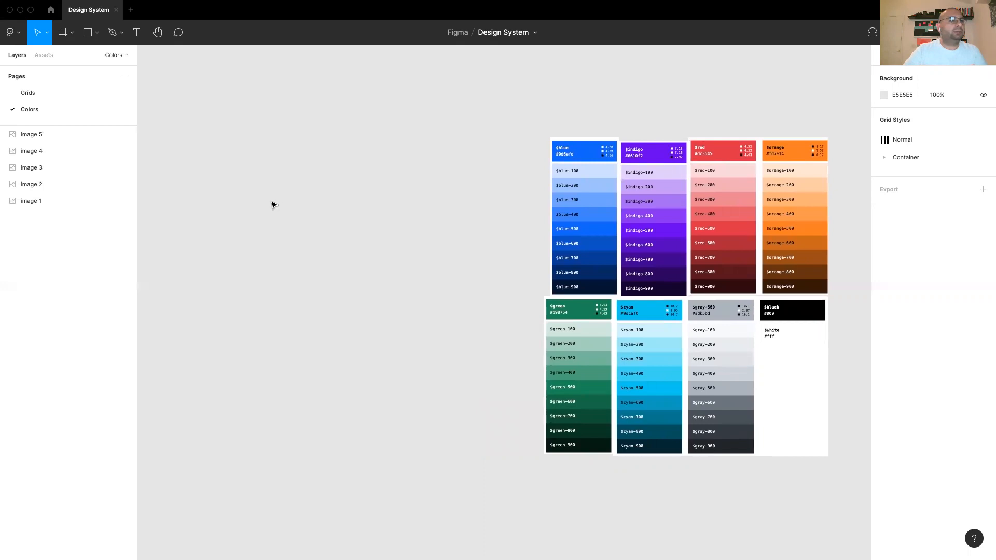
# Step: Draw a wide, empty rectangular frame in the free canvas area beside the palette images
pyautogui.press('f')
pyautogui.moveTo(228, 206); pyautogui.dragTo(437, 286)
pyautogui.click(455, 328)
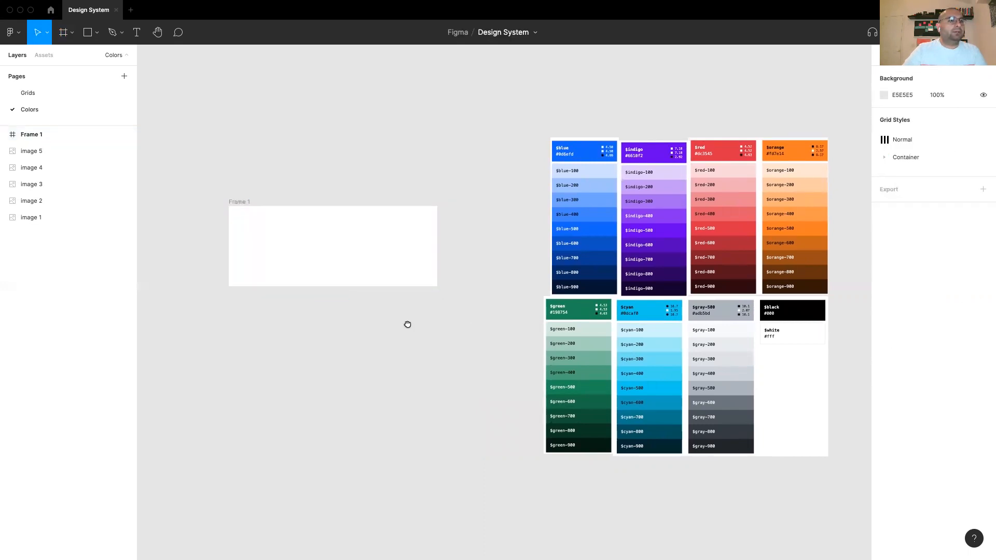
pyautogui.moveTo(407, 324); pyautogui.dragTo(414, 326)
# Step: Draw a 52 × 52 square inside Frame 1 and position it near the frame's left edge at X 26, Y 129
pyautogui.press('r')
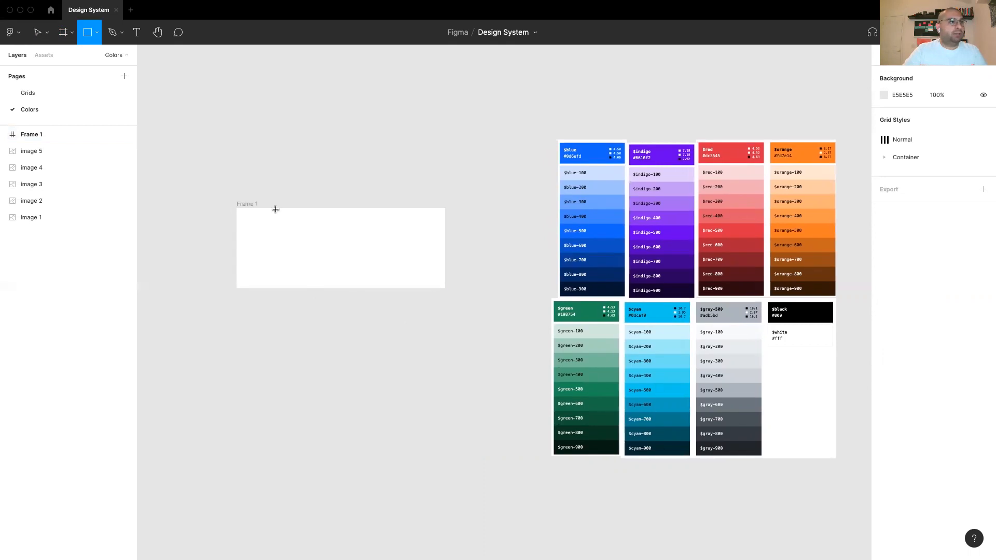
pyautogui.moveTo(246, 238); pyautogui.dragTo(257, 247)
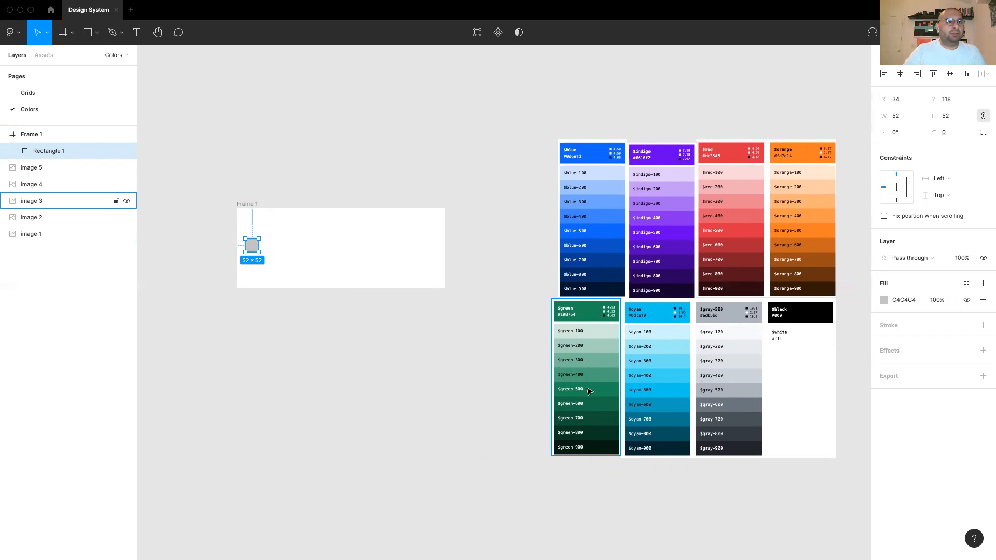
pyautogui.click(330, 249)
pyautogui.moveTo(252, 249)
pyautogui.mouseDown()
pyautogui.moveTo(250, 225)
pyautogui.moveTo(250, 251)
pyautogui.mouseUp()
pyautogui.click(289, 252)
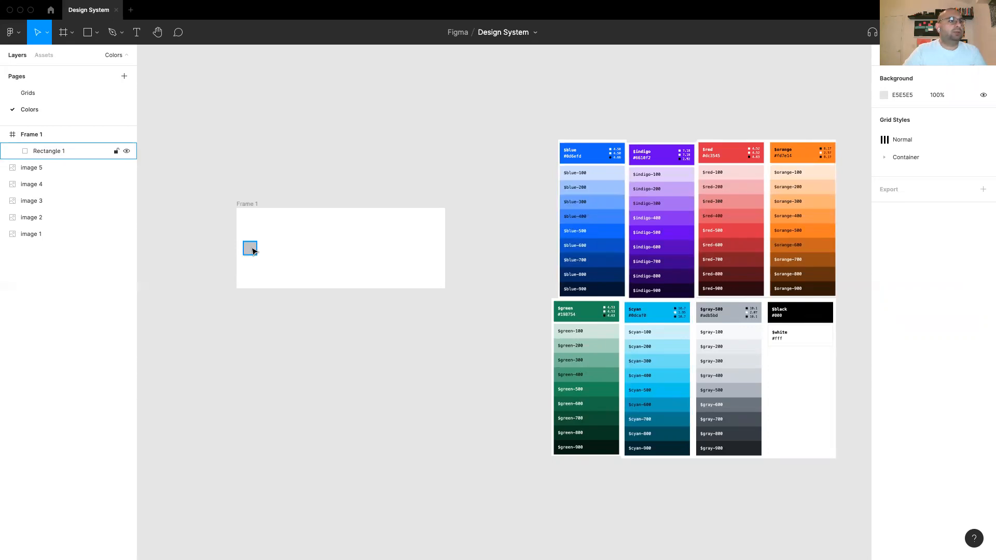
# Step: Fill the square with the blue sampled from the $blue-500 swatch (2770F4)
pyautogui.click(253, 251)
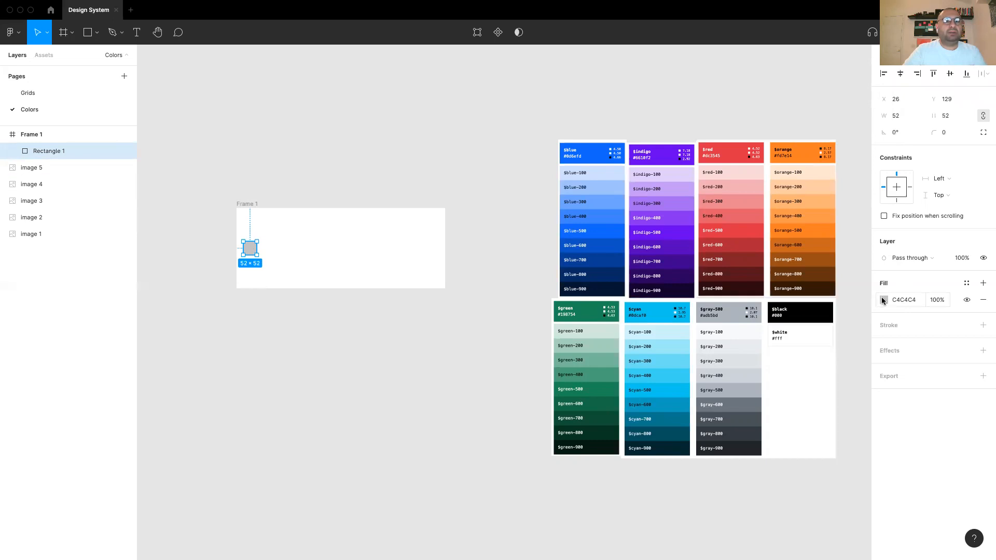
pyautogui.click(883, 300)
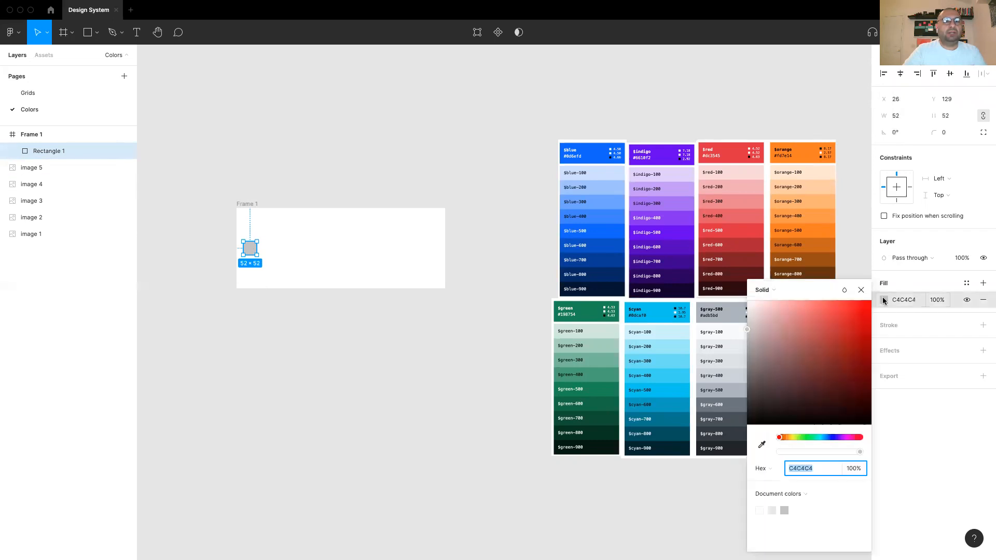
pyautogui.click(761, 446)
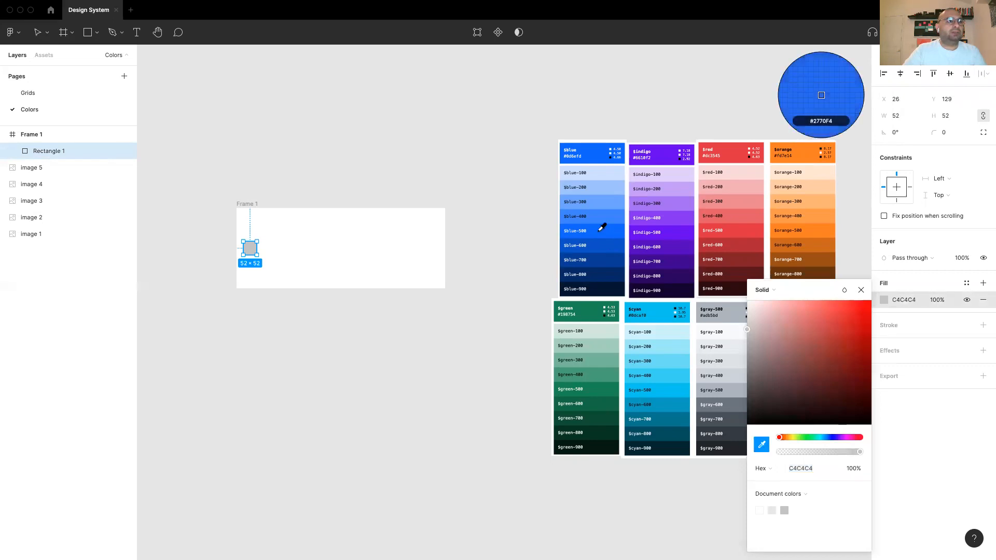
pyautogui.click(602, 227)
pyautogui.click(438, 244)
pyautogui.click(255, 250)
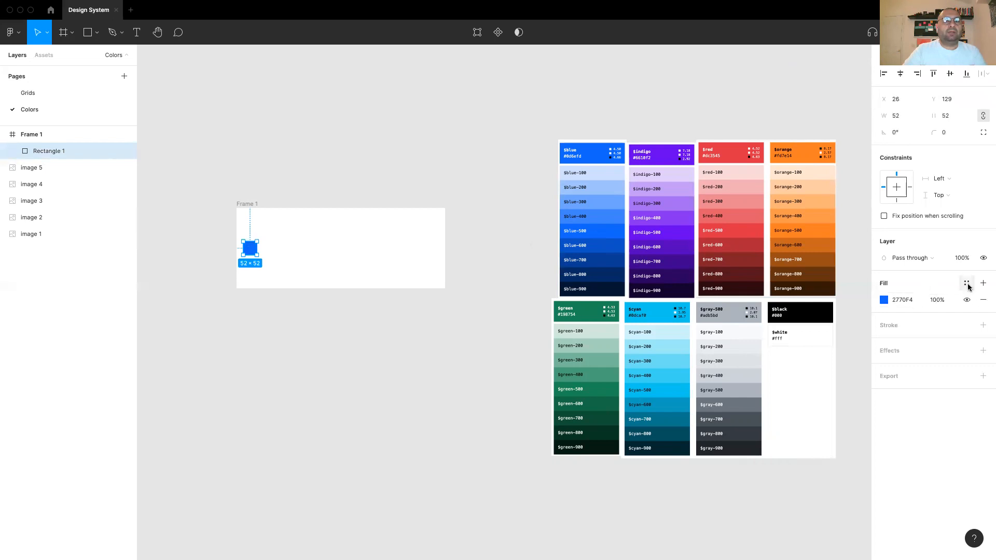
# Step: Save the square's blue fill as a new color style named Primary
pyautogui.click(967, 284)
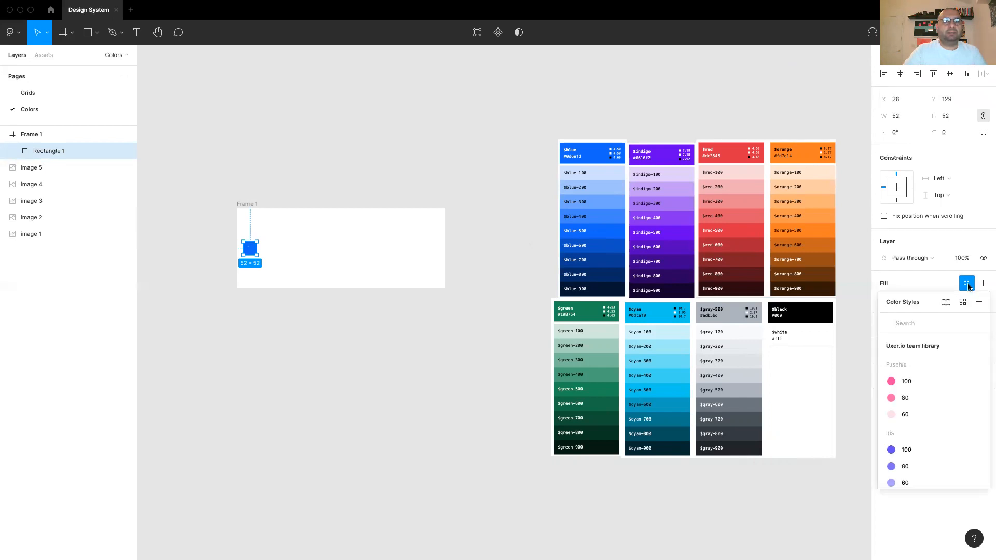
pyautogui.click(978, 302)
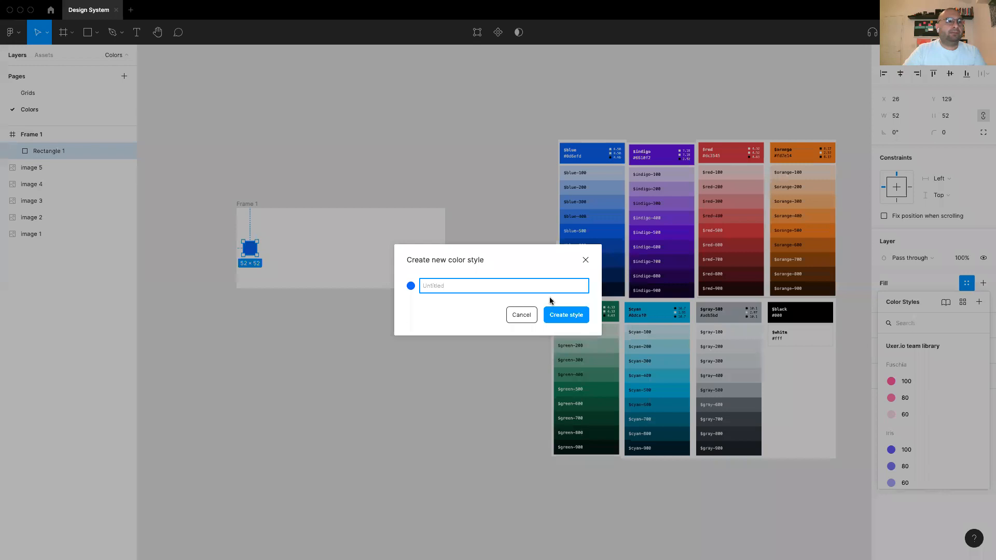
pyautogui.write('Primary')
pyautogui.press('Return')
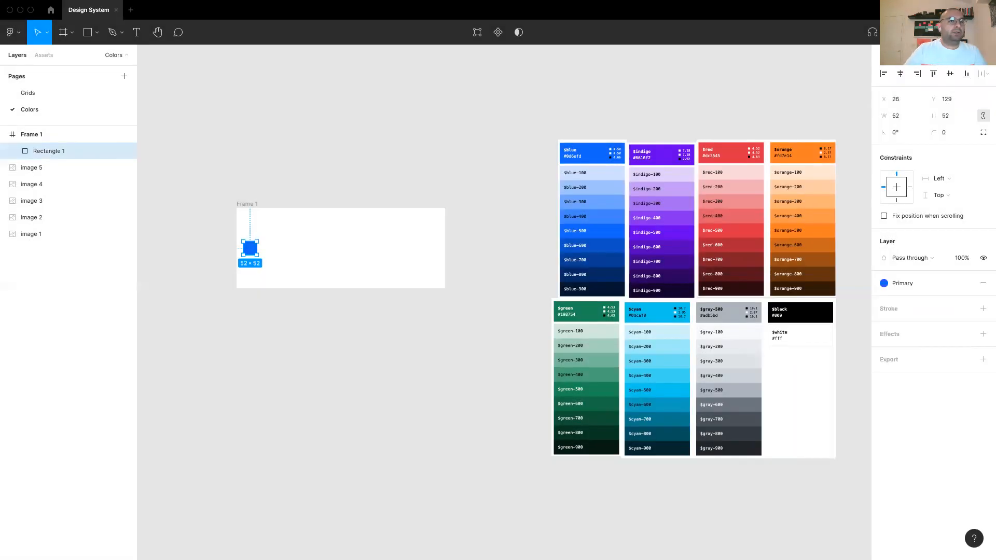
pyautogui.click(486, 369)
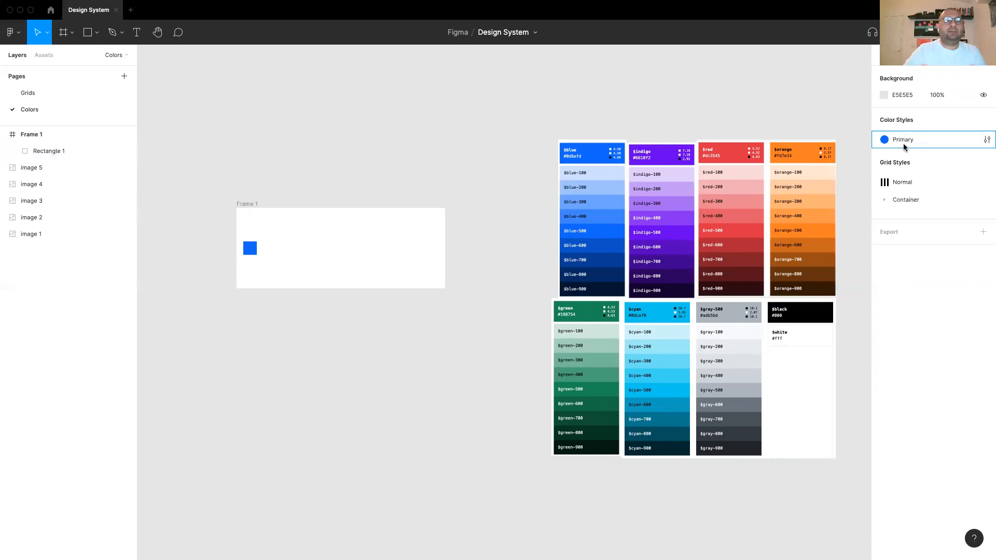
# Step: Duplicate the blue square six times in an evenly spaced row, with 20 px gaps, inside Frame 1
pyautogui.click(256, 251)
pyautogui.moveTo(255, 251); pyautogui.dragTo(269, 251)
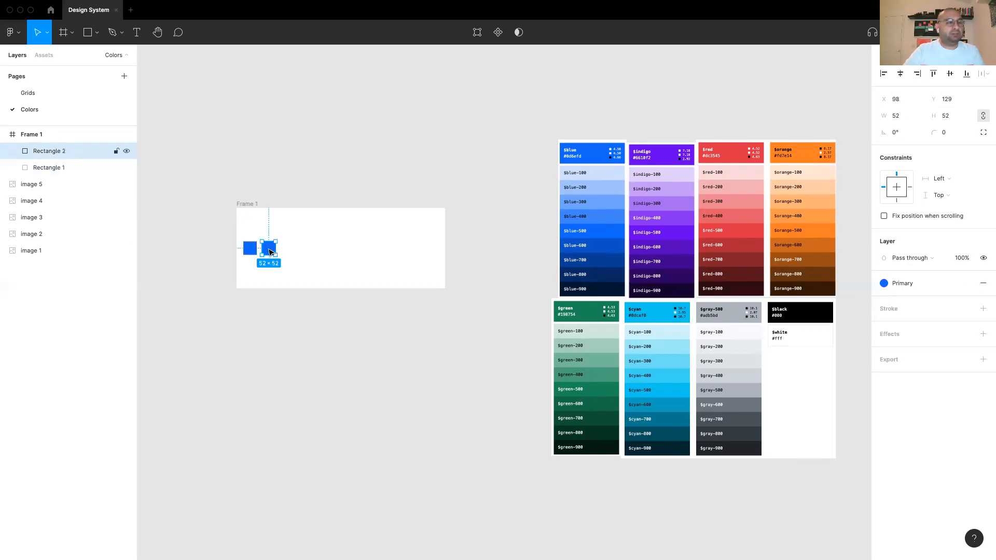
pyautogui.press('super+d')
pyautogui.press('super+d')
pyautogui.press('super+d')
pyautogui.press('super+d')
pyautogui.press('super+d')
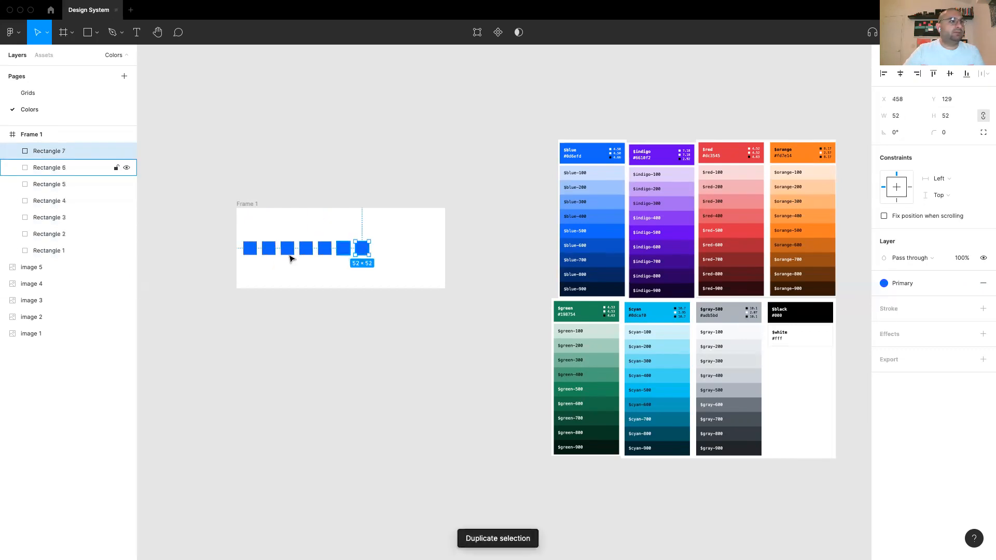
# Step: Detach the Primary style from the second square and fill it with the color sampled from the $indigo-500 swatch
pyautogui.click(264, 248)
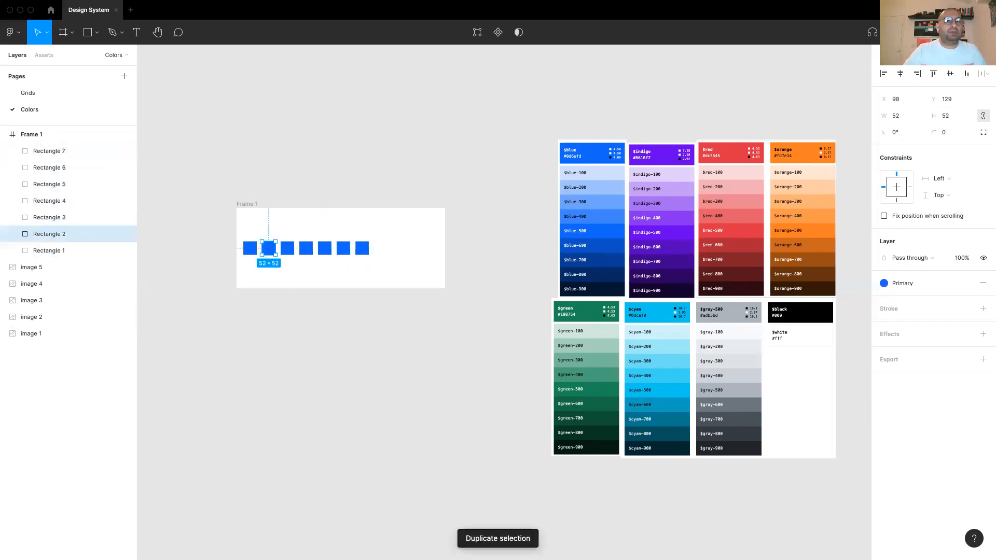
pyautogui.click(967, 284)
pyautogui.click(884, 300)
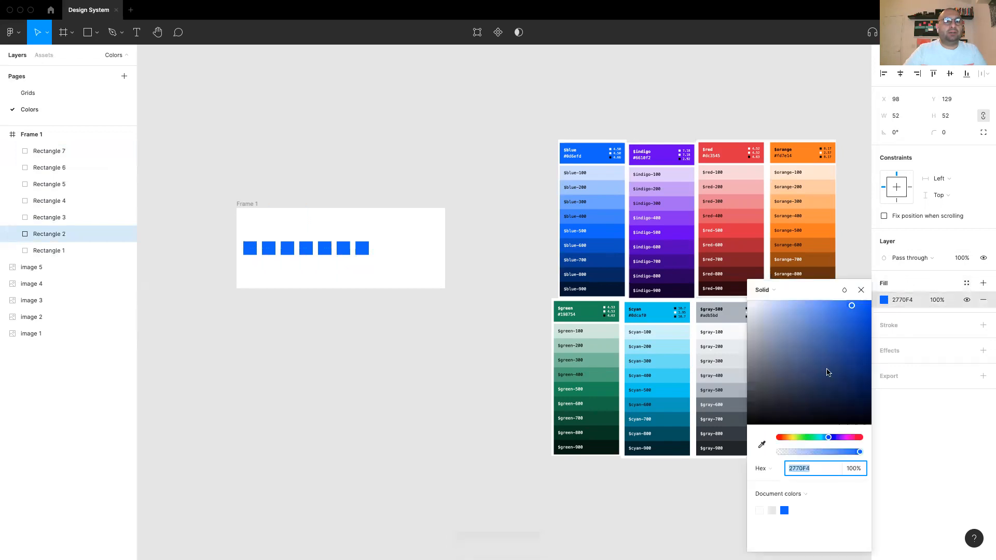
pyautogui.click(760, 444)
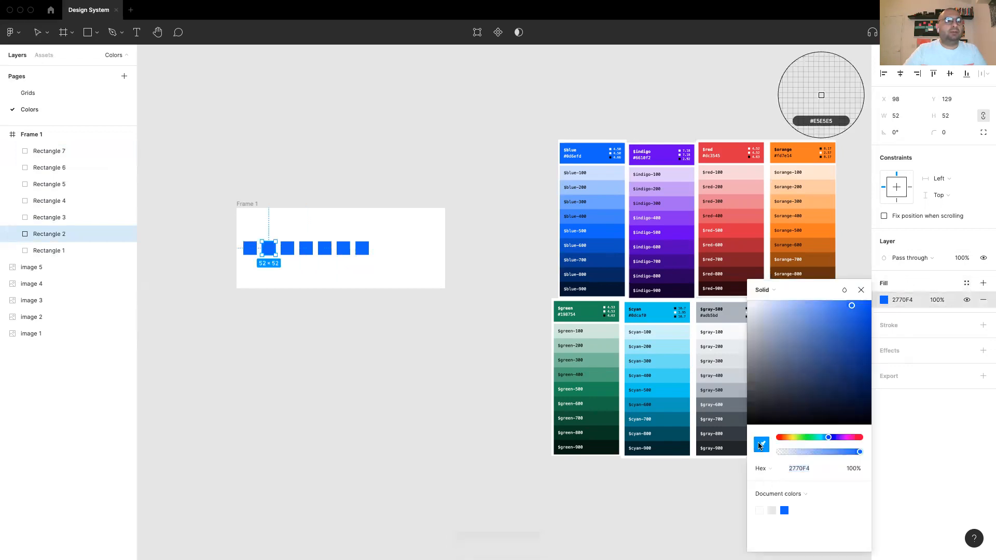
pyautogui.click(682, 232)
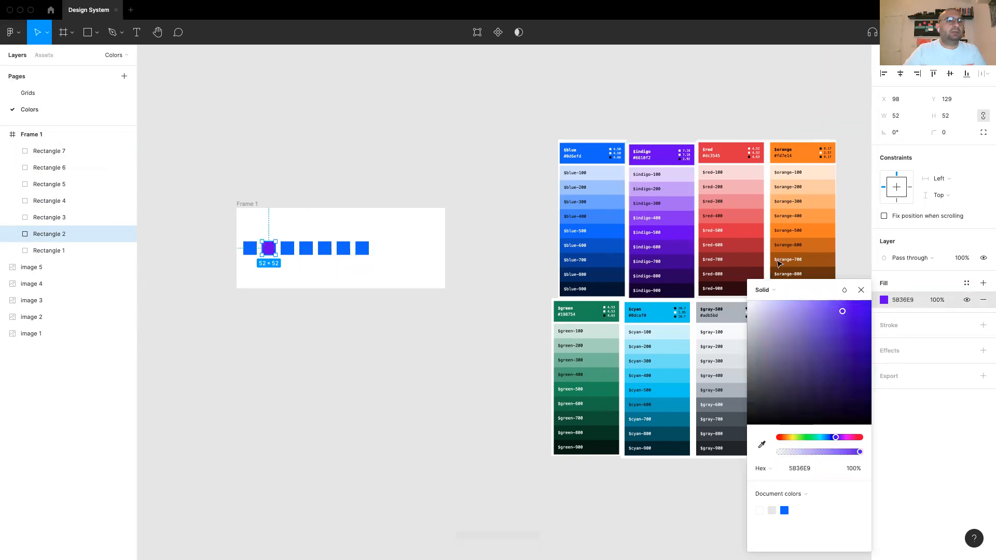
# Step: Save the second square's indigo fill as a new color style named Secondary
pyautogui.click(965, 282)
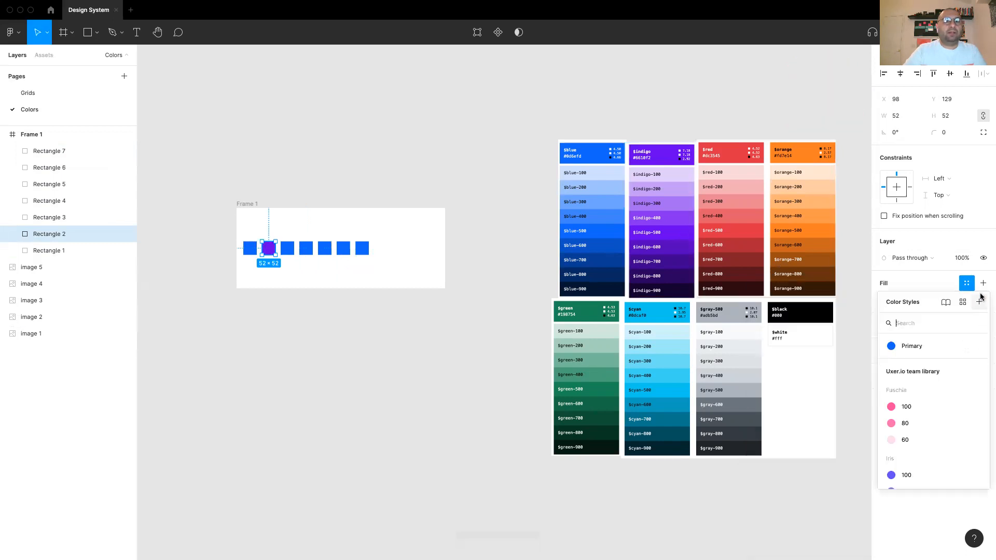
pyautogui.click(978, 303)
pyautogui.write('Secondary')
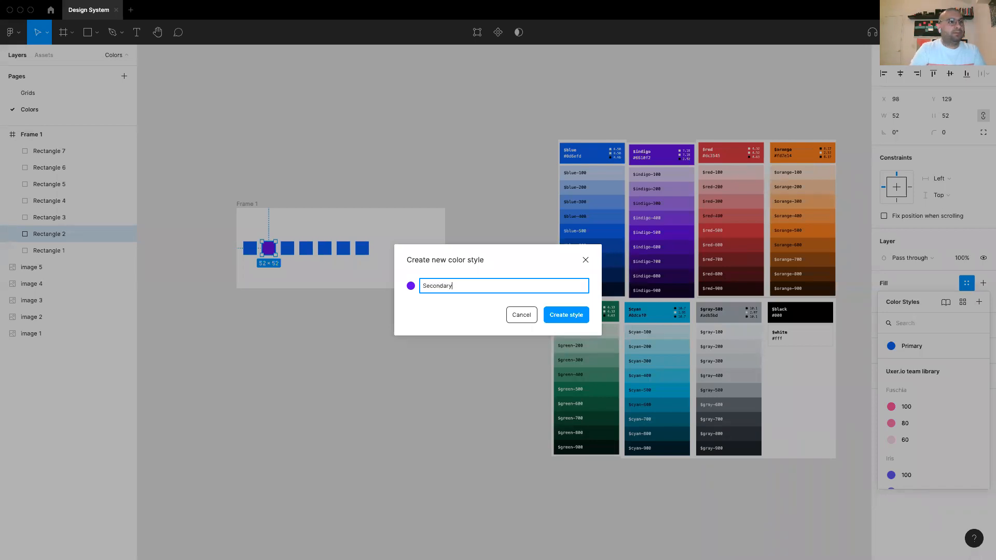
pyautogui.press('Return')
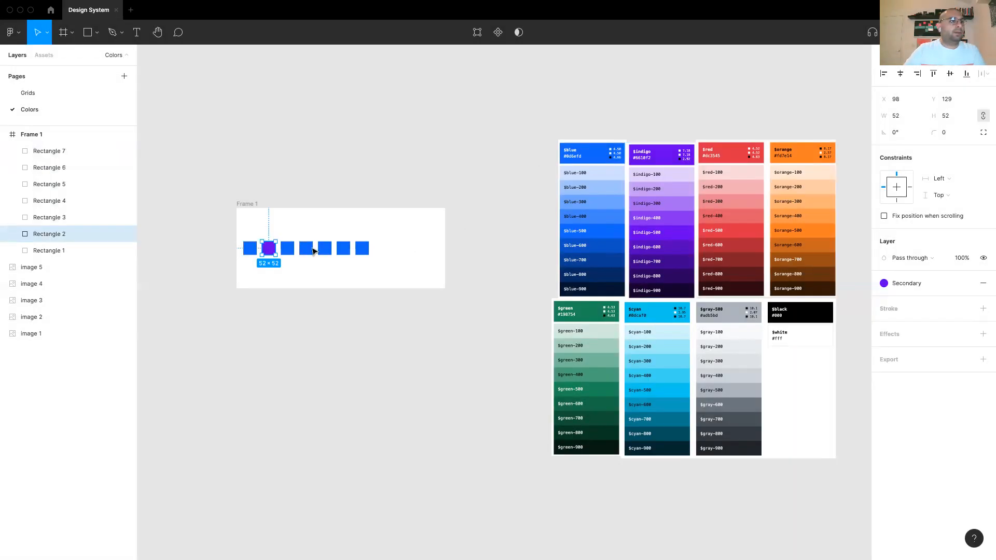
# Step: Detach the Primary style from the third square and fill it with the color sampled from the $green-500 swatch
pyautogui.click(287, 250)
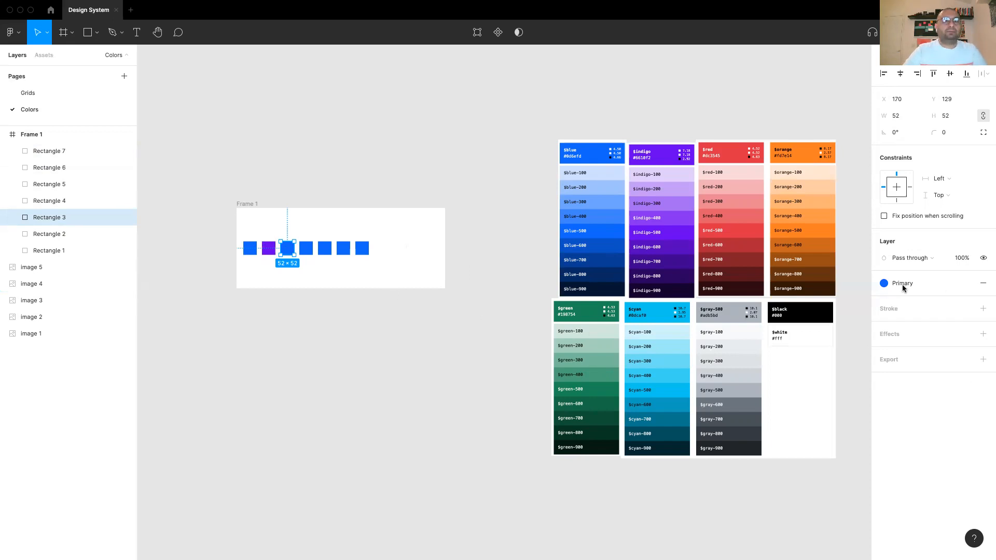
pyautogui.click(357, 266)
pyautogui.click(288, 250)
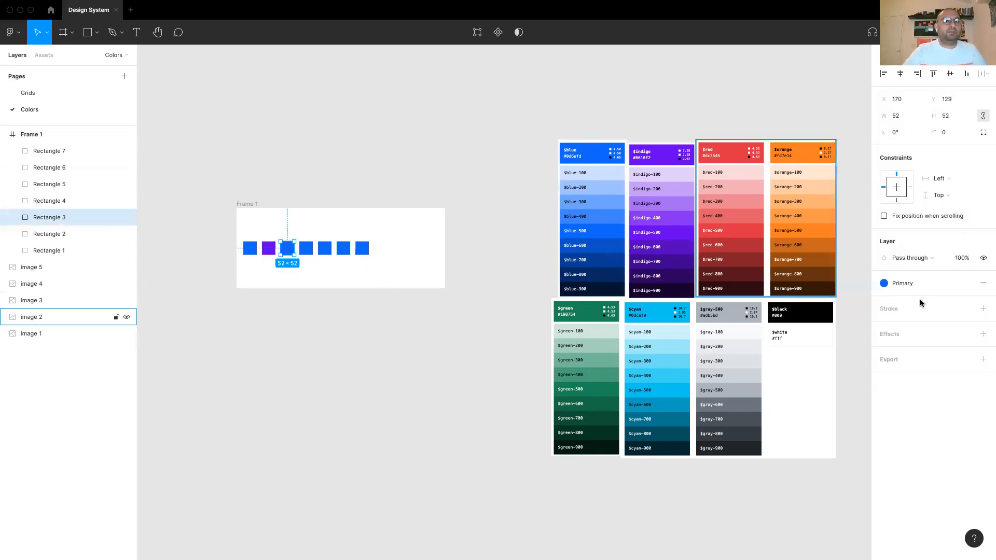
pyautogui.click(966, 283)
pyautogui.click(883, 300)
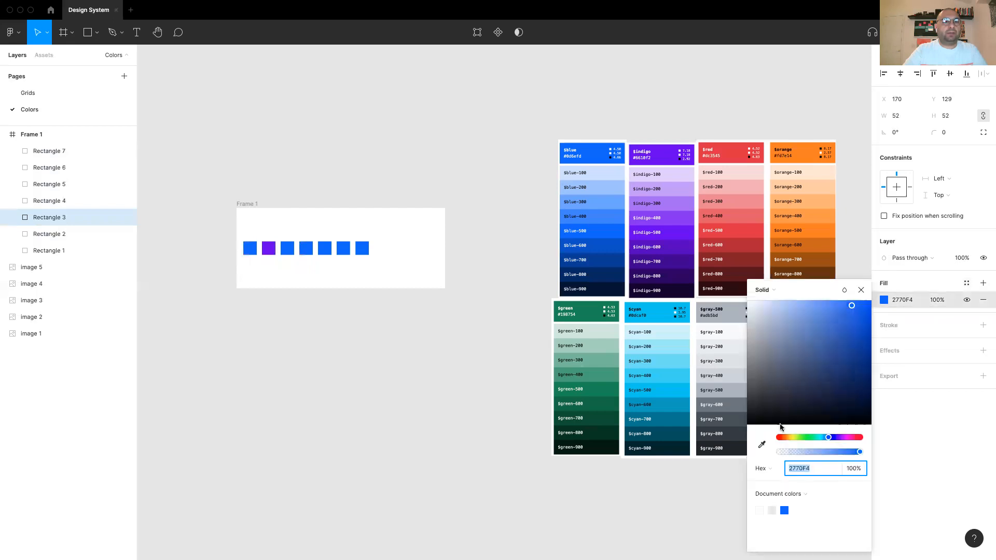
pyautogui.click(761, 445)
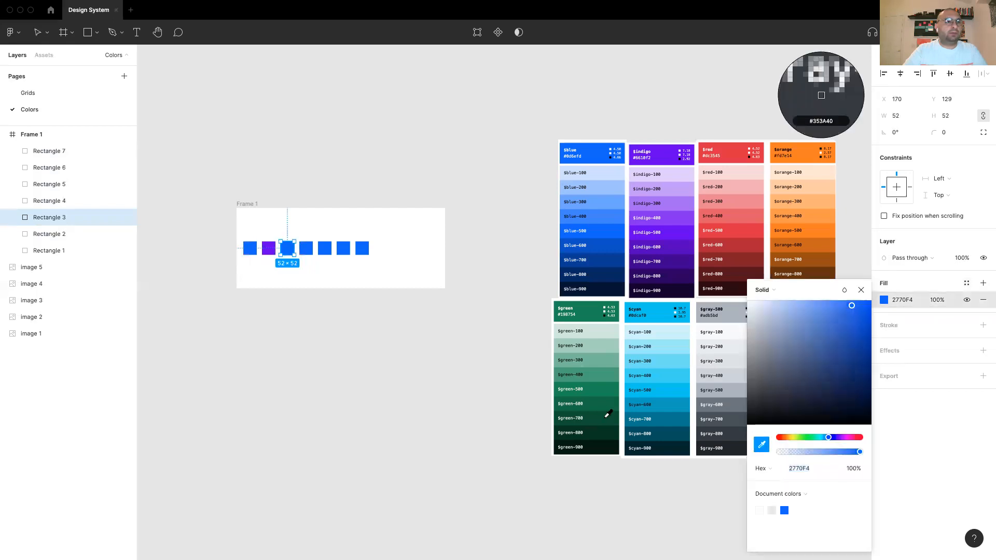
pyautogui.click(595, 386)
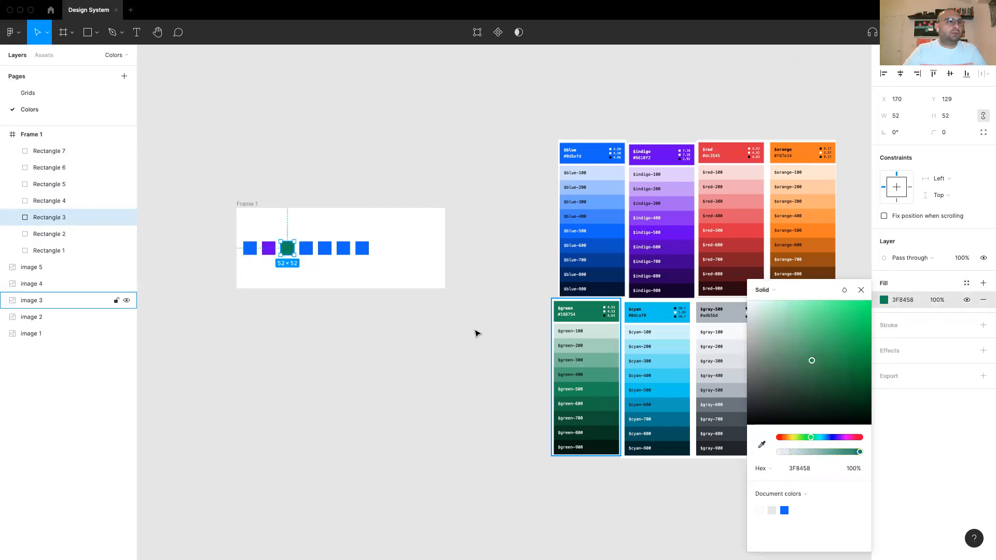
# Step: Save the third square's green fill as a new color style named Success
pyautogui.click(966, 283)
pyautogui.click(978, 302)
pyautogui.write('Success')
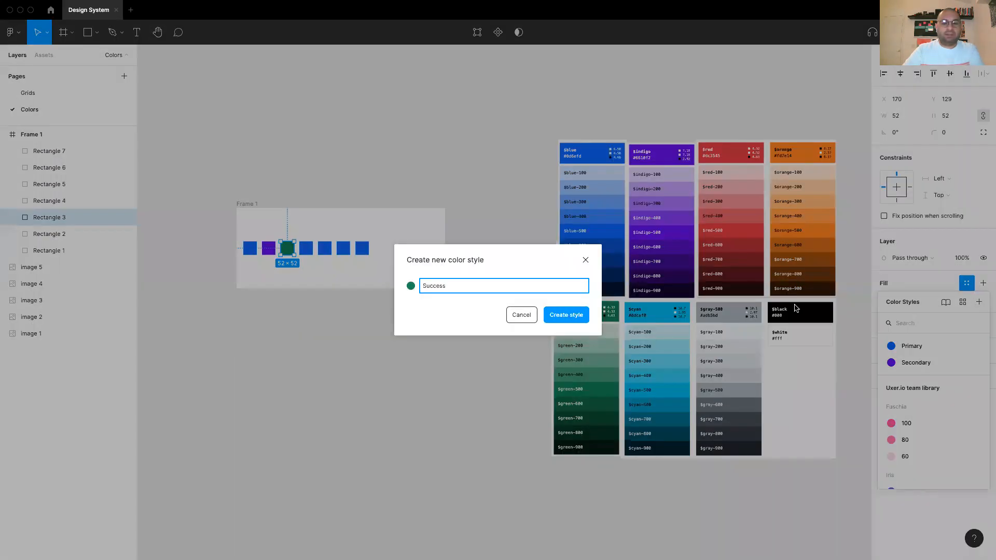
pyautogui.press('Return')
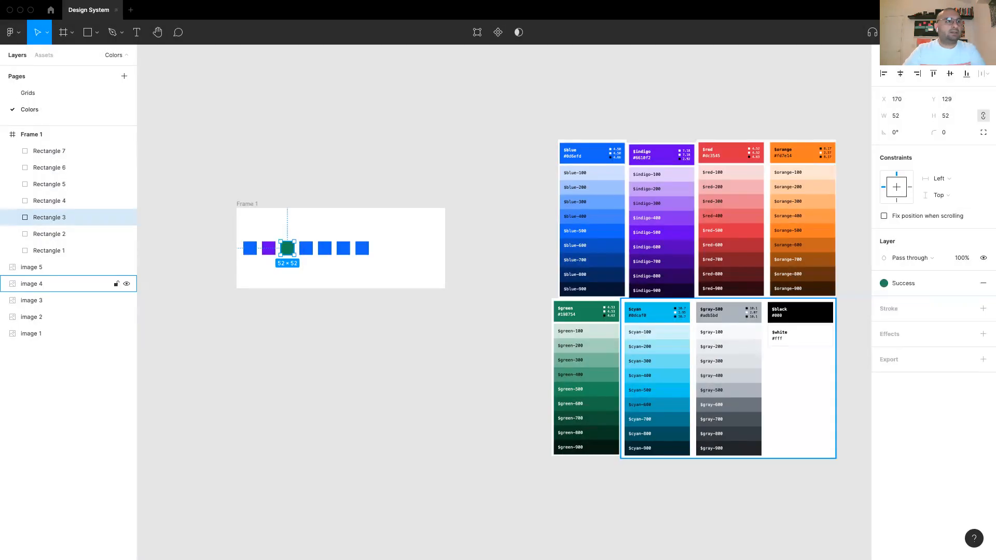
# Step: Detach the Primary style from the fourth square and fill it with the color sampled from the $red-500 swatch
pyautogui.click(306, 251)
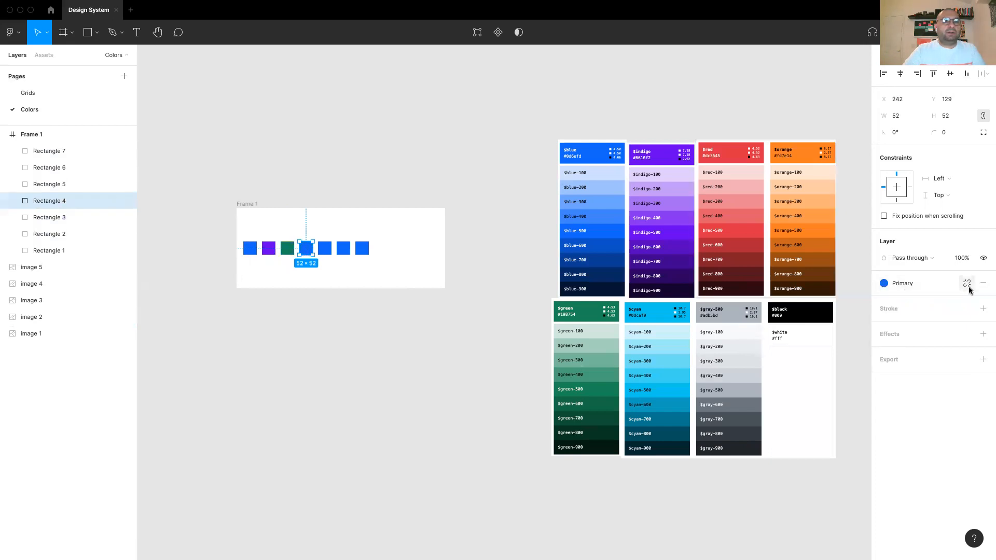
pyautogui.click(966, 284)
pyautogui.click(884, 300)
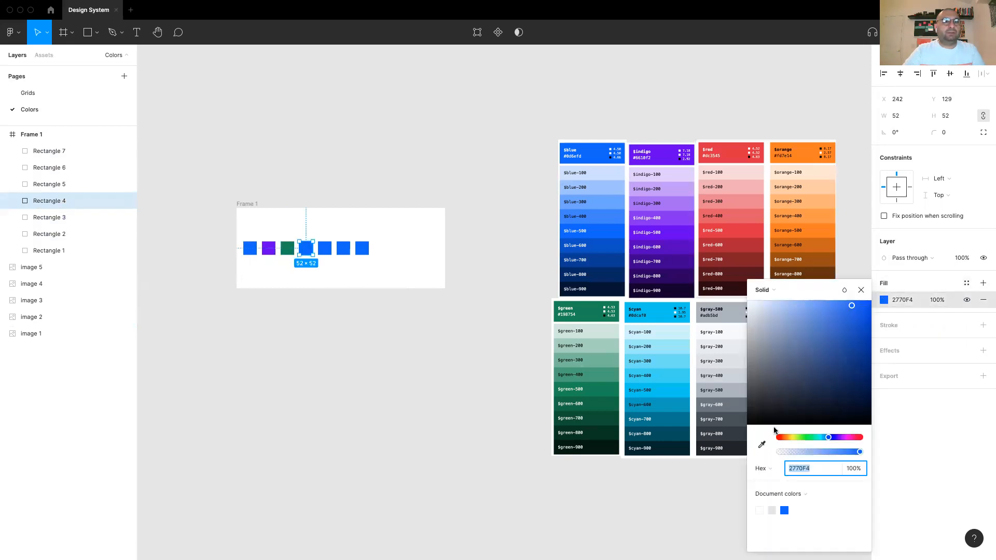
pyautogui.click(761, 444)
pyautogui.click(743, 228)
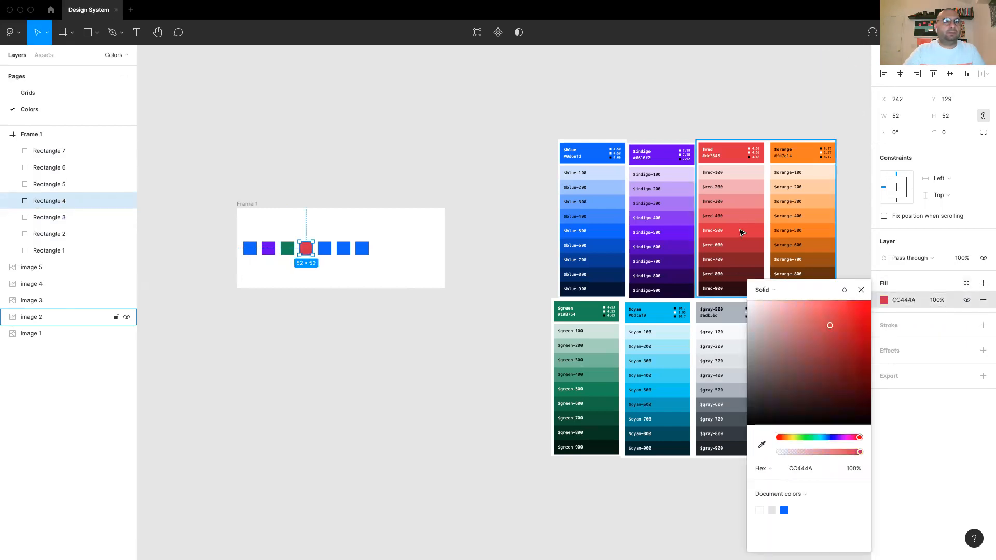
# Step: Save the fourth square's red fill as a new color style named Danger
pyautogui.click(966, 283)
pyautogui.click(978, 301)
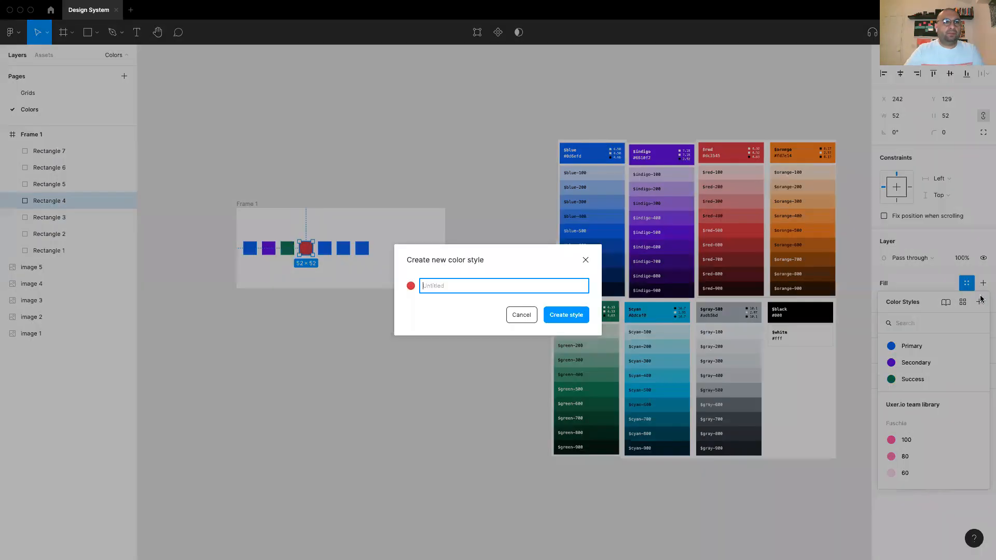
pyautogui.write('Dan')
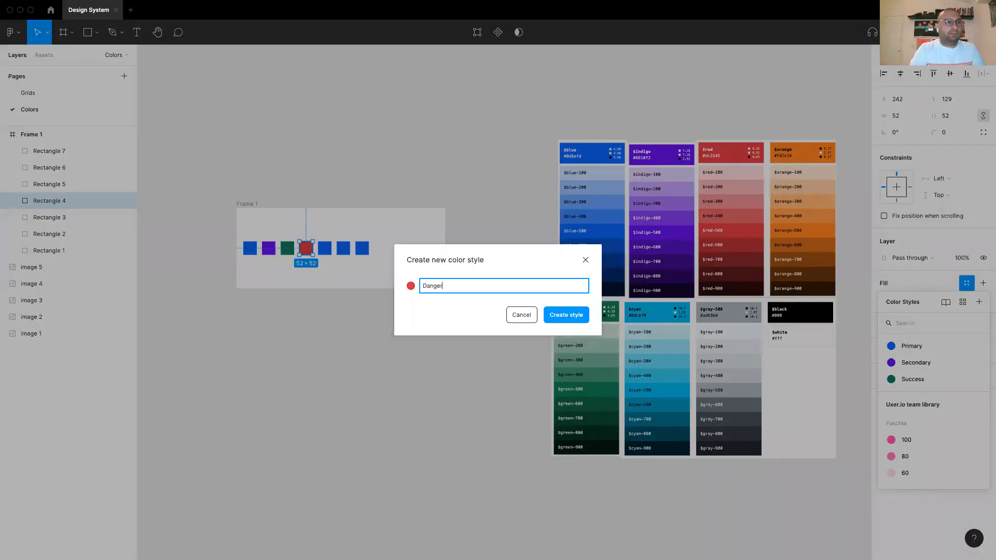
pyautogui.write('ger')
pyautogui.press('Return')
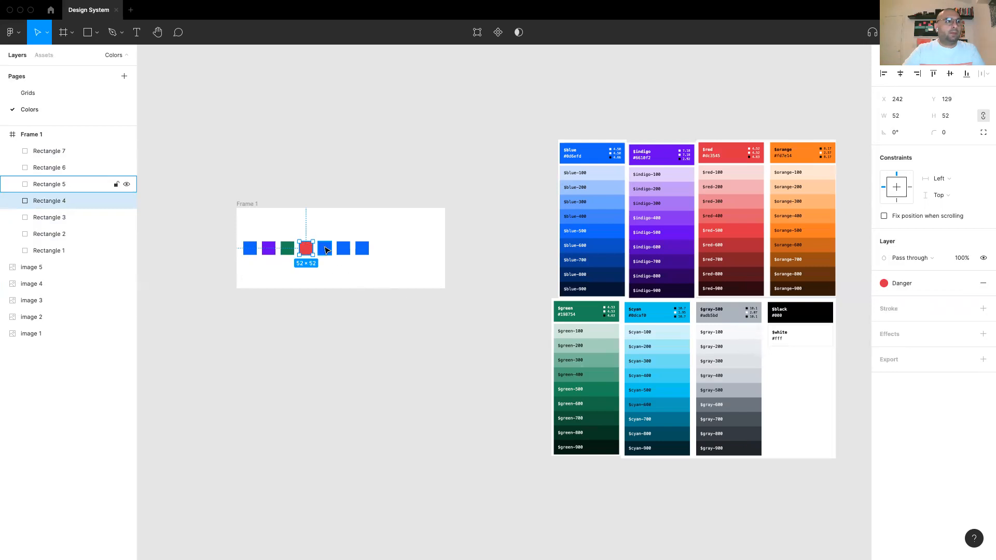
# Step: Detach the Primary style from the fifth square and fill it with the color sampled from the $orange-500 swatch
pyautogui.click(325, 249)
pyautogui.moveTo(931, 281)
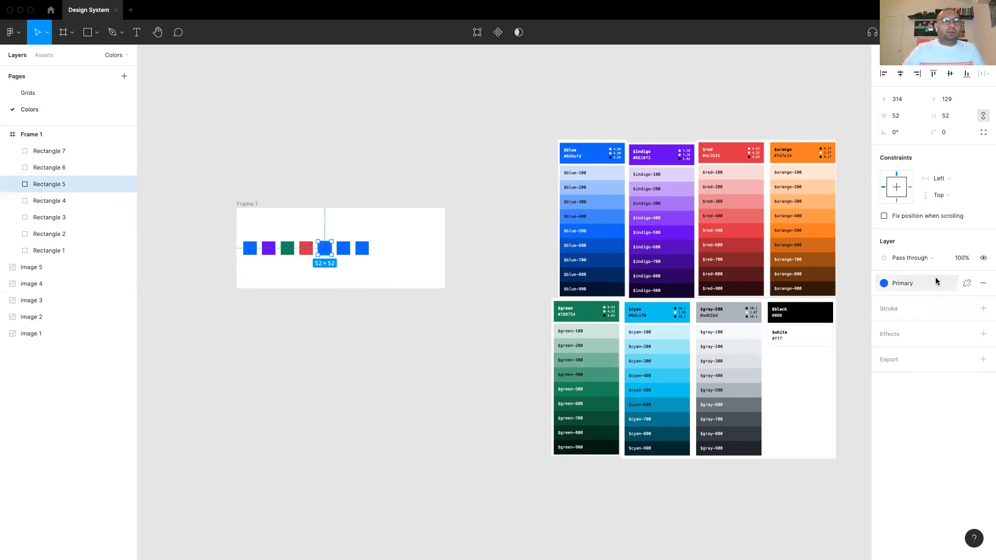
pyautogui.click(965, 284)
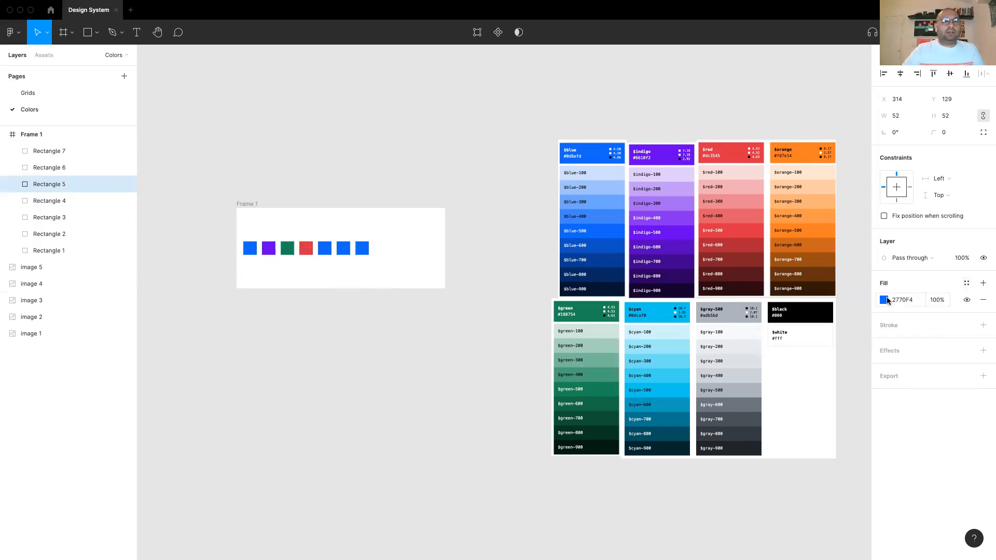
pyautogui.click(884, 300)
pyautogui.click(765, 445)
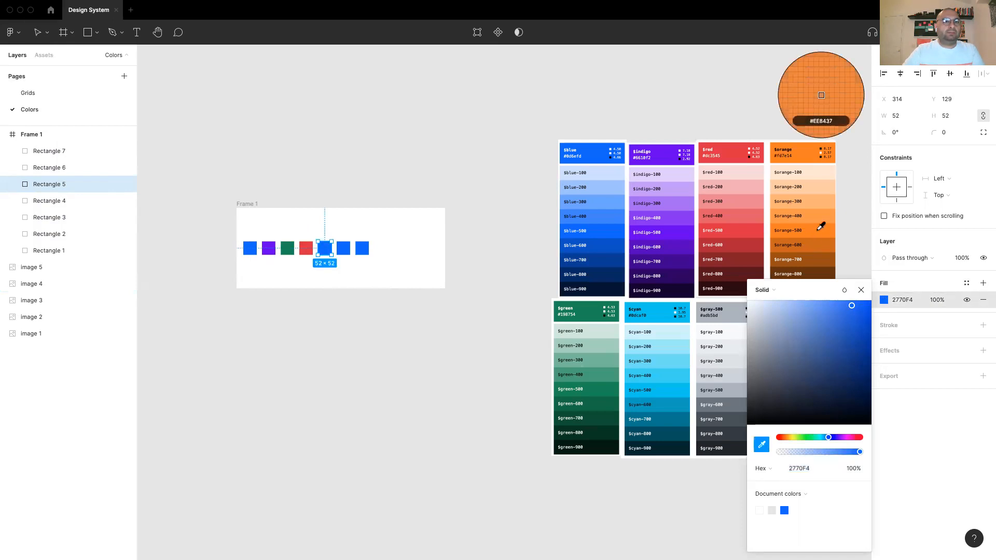
pyautogui.click(818, 228)
# Step: Save the fifth square's orange fill as a new color style named Warning
pyautogui.click(964, 283)
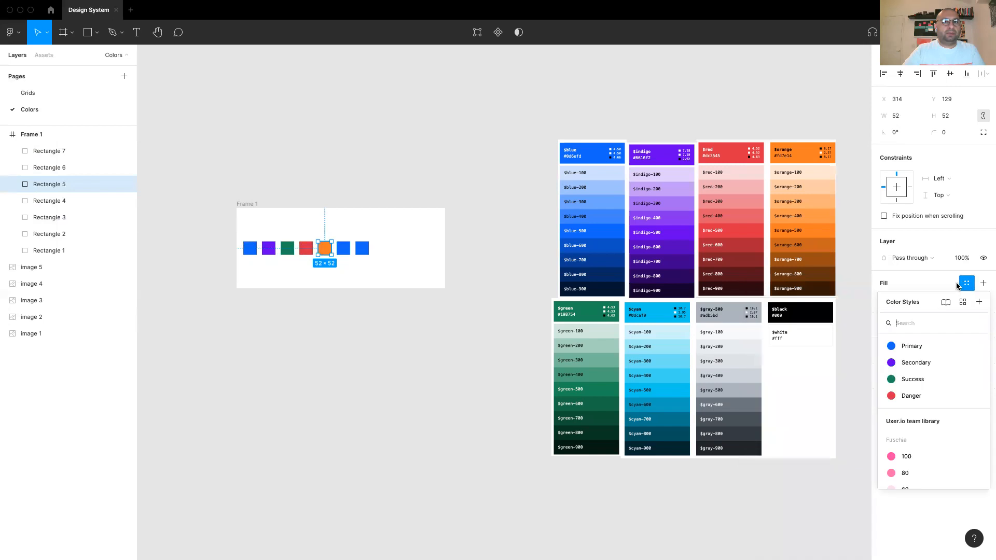
pyautogui.click(977, 302)
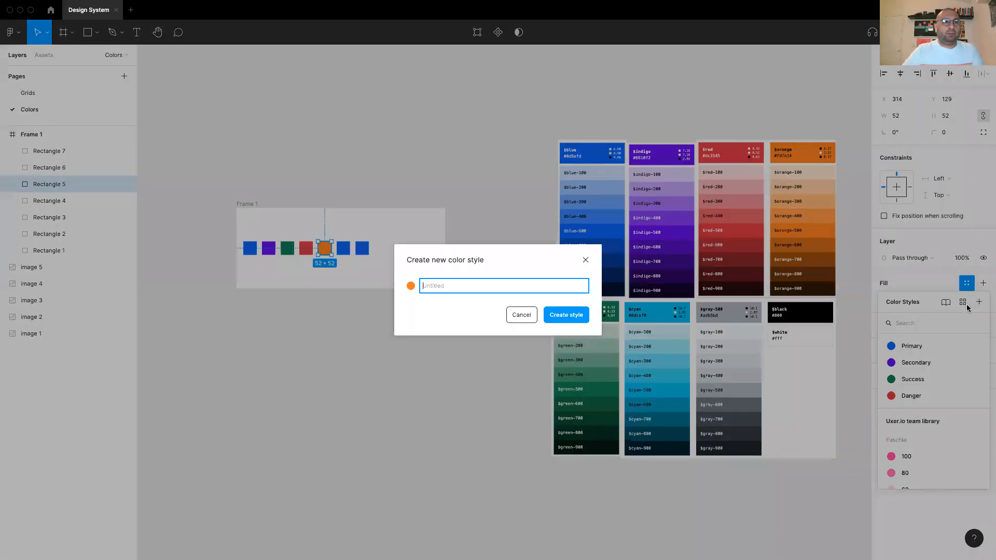
pyautogui.write('Warning')
pyautogui.press('Return')
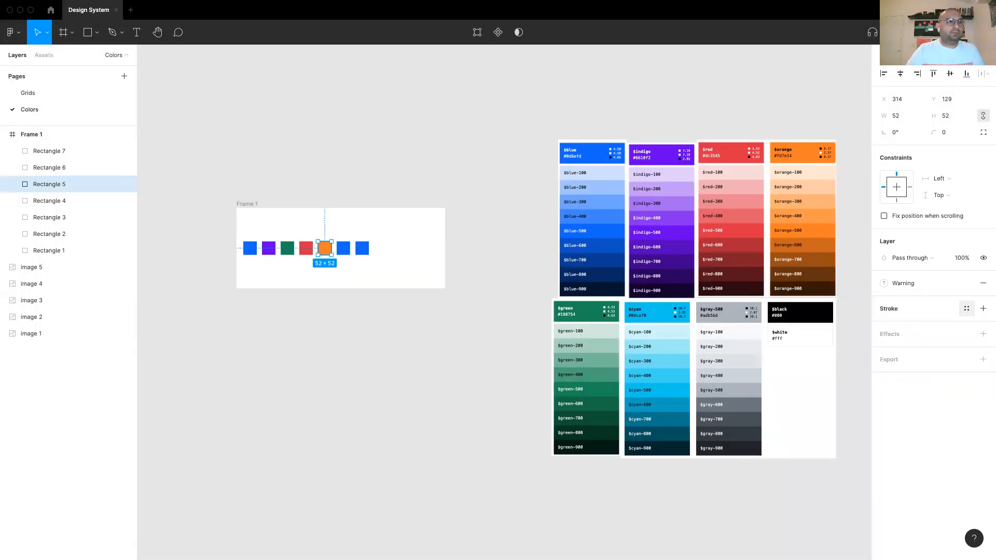
# Step: Detach the Primary style from the sixth square and fill it with the color sampled from the $cyan-500 swatch
pyautogui.click(343, 249)
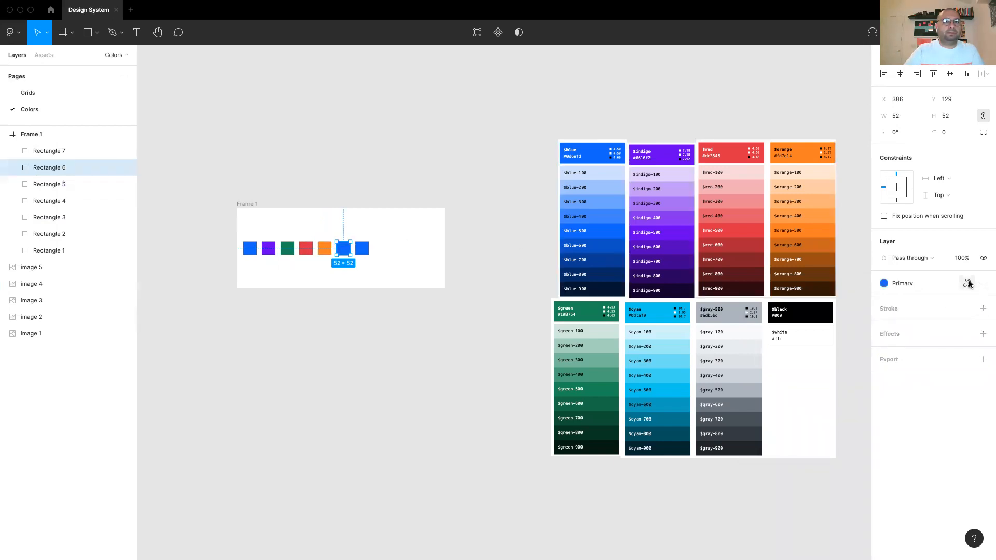
pyautogui.click(966, 282)
pyautogui.click(883, 300)
pyautogui.click(761, 447)
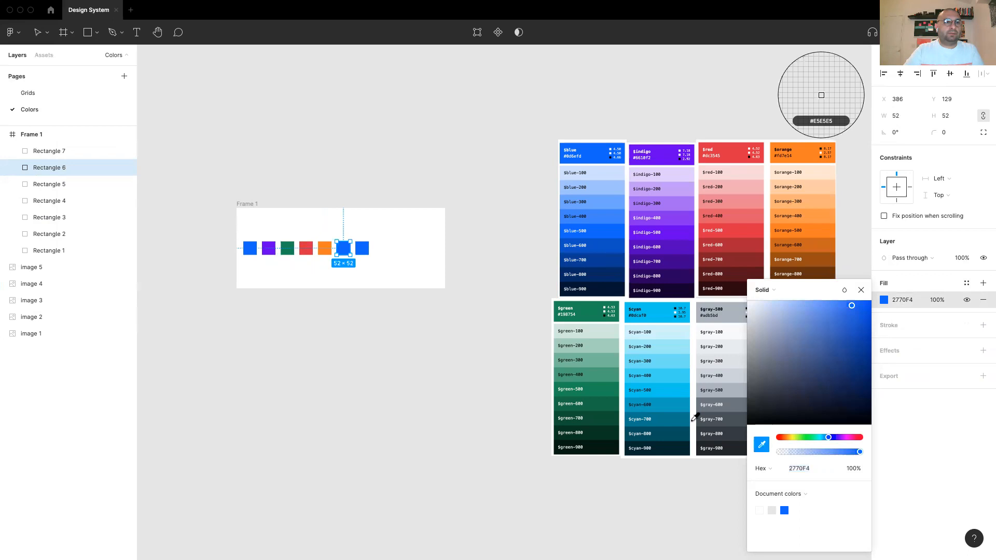
pyautogui.click(669, 383)
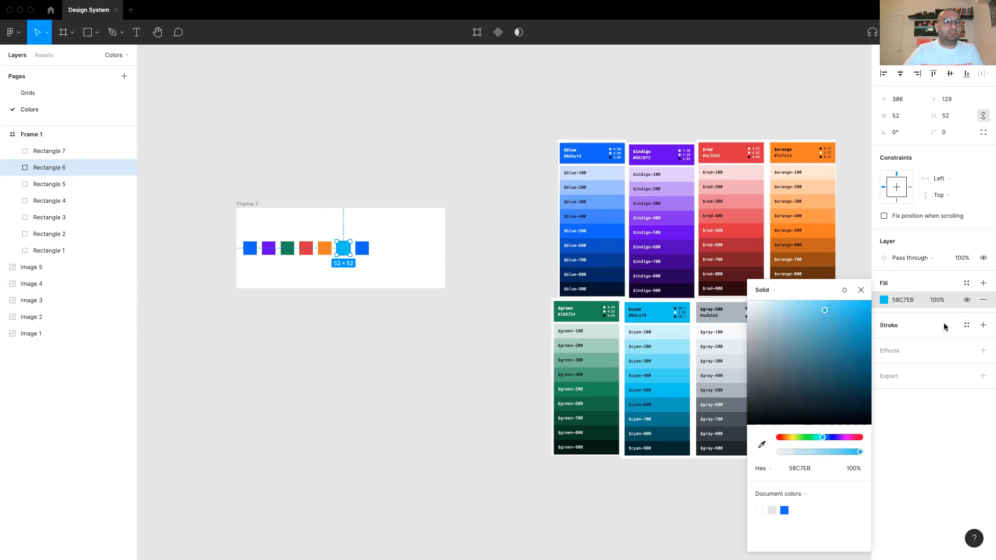
# Step: Save the sixth square's cyan fill as a new color style named Info
pyautogui.click(967, 284)
pyautogui.click(978, 301)
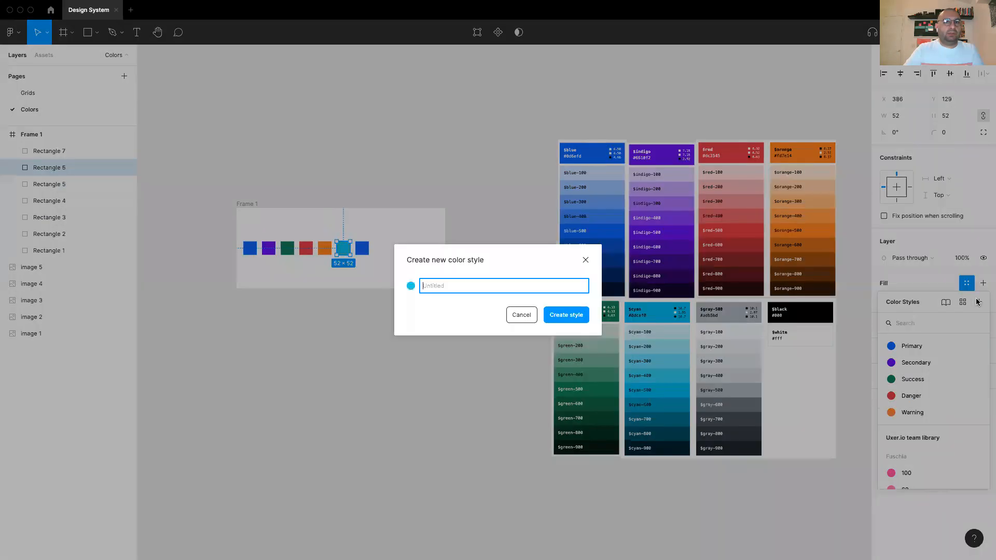
pyautogui.write('Info')
pyautogui.press('Return')
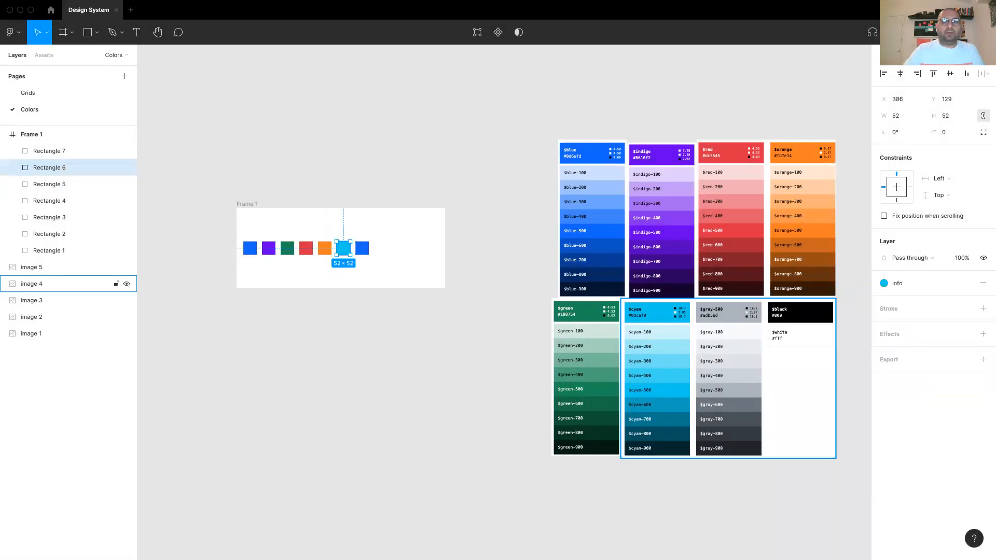
# Step: Detach the Primary style from the seventh square and fill it with the color sampled from the $gray-500 swatch
pyautogui.click(363, 249)
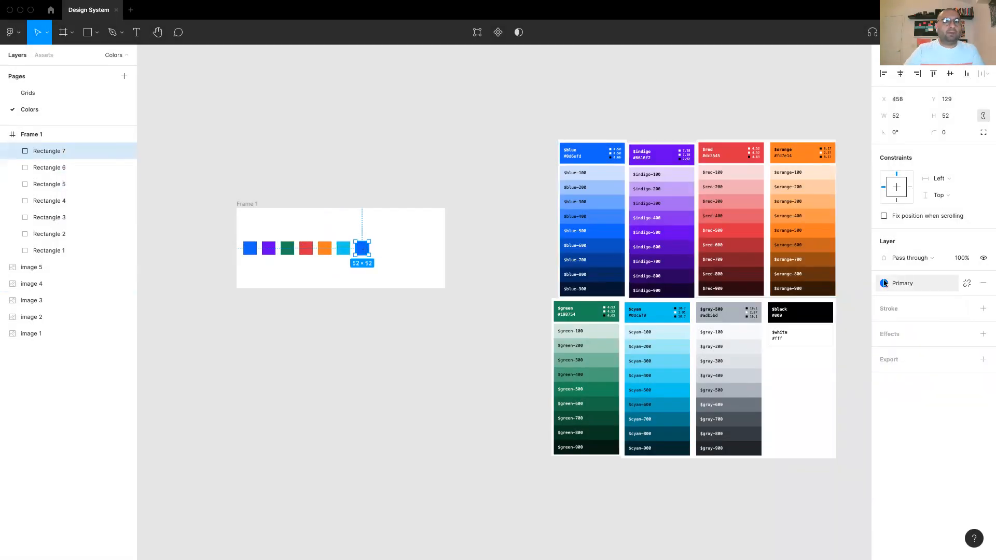
pyautogui.click(963, 284)
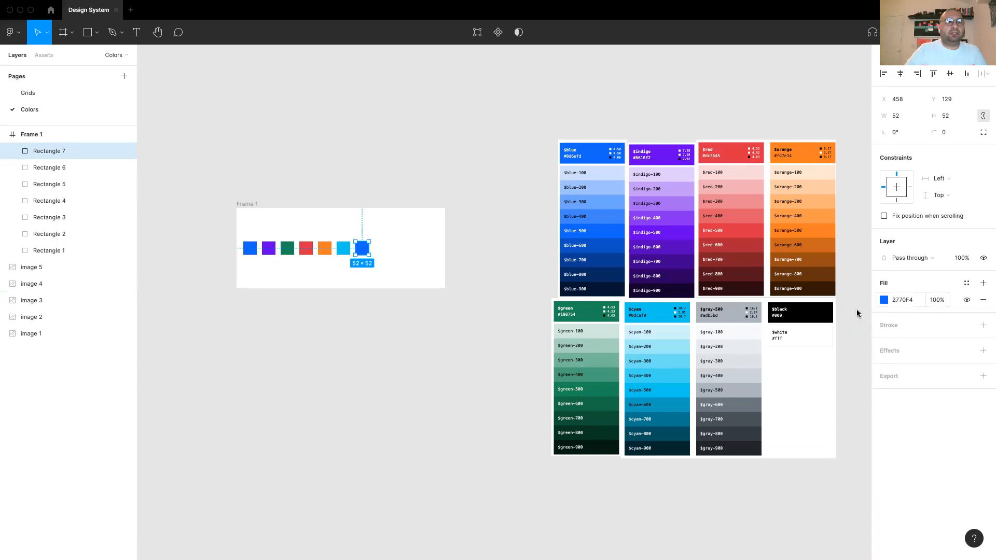
pyautogui.click(883, 300)
pyautogui.click(761, 445)
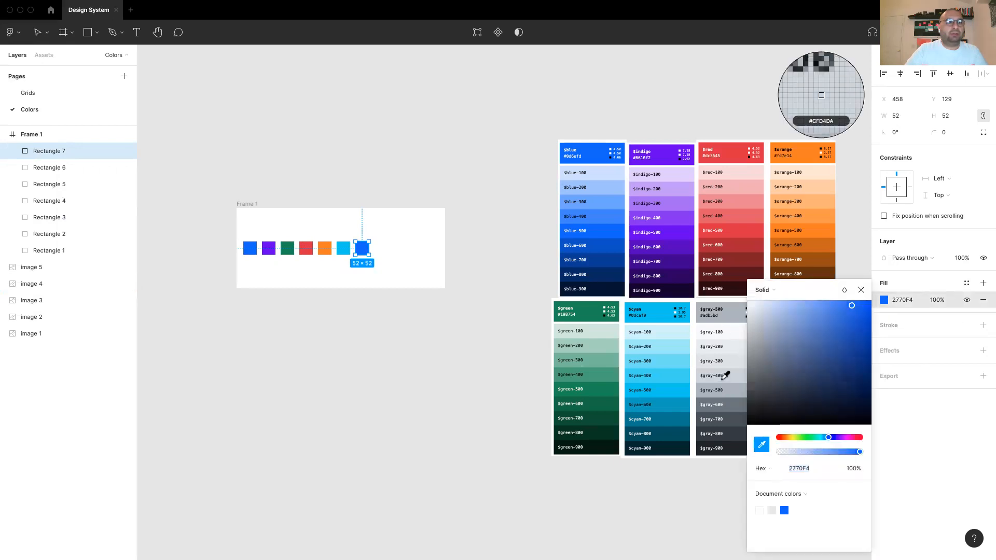
pyautogui.click(734, 386)
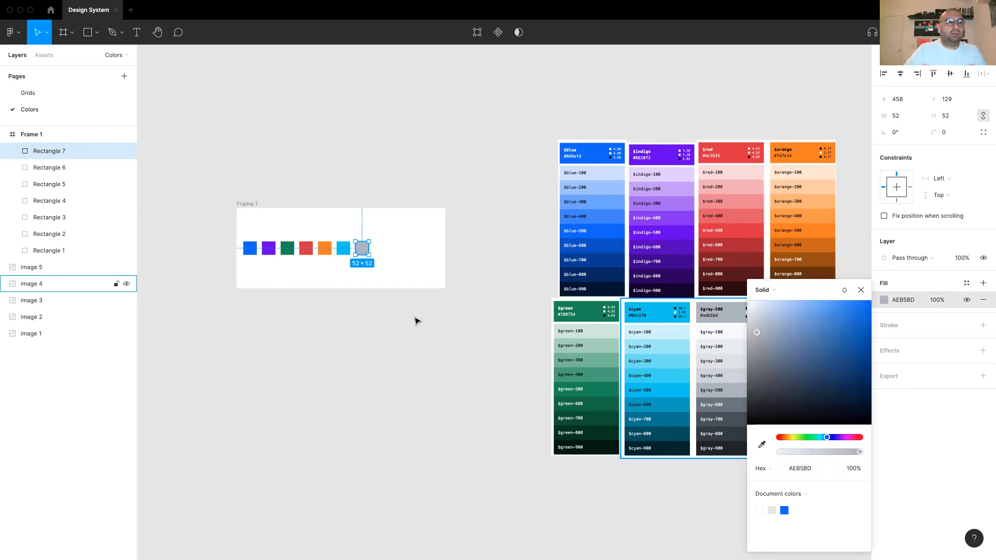
# Step: Save the seventh square's gray fill as a new color style named Gray and deselect the square
pyautogui.click(966, 283)
pyautogui.click(978, 302)
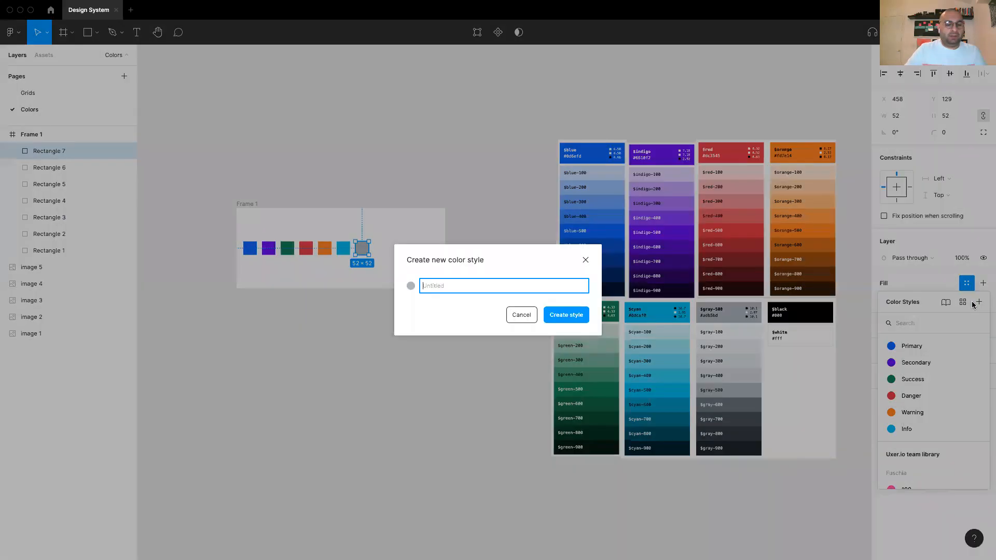
pyautogui.write('G')
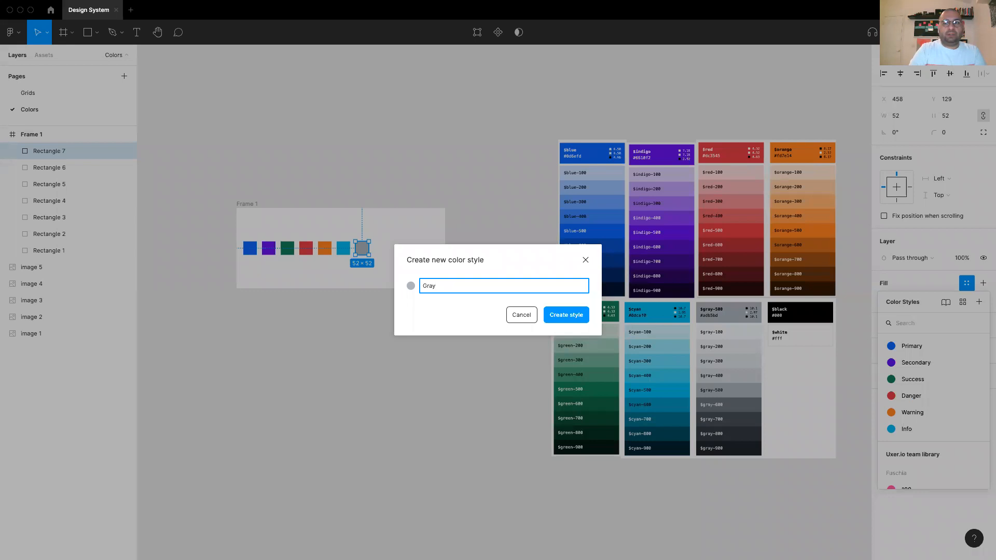
pyautogui.write('ray')
pyautogui.press('Return')
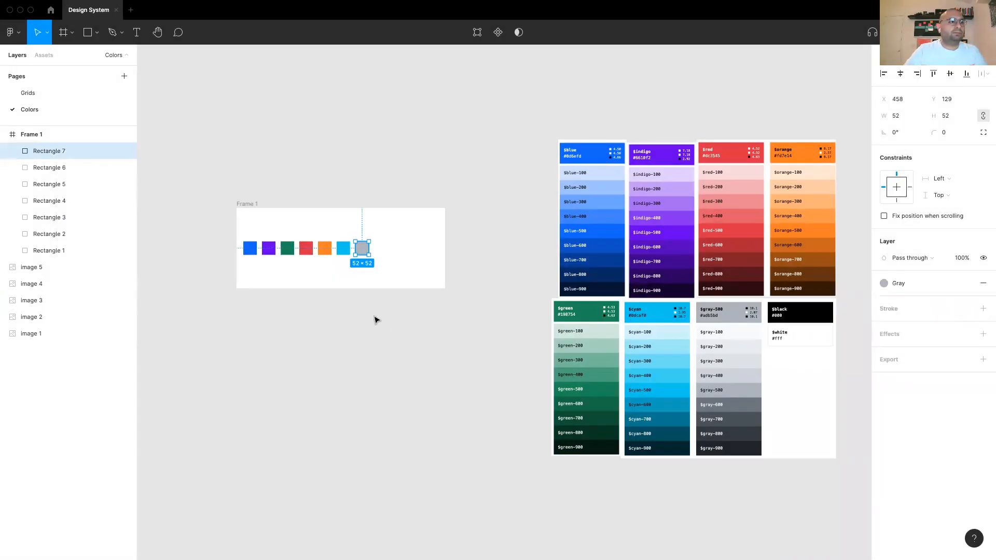
pyautogui.click(398, 286)
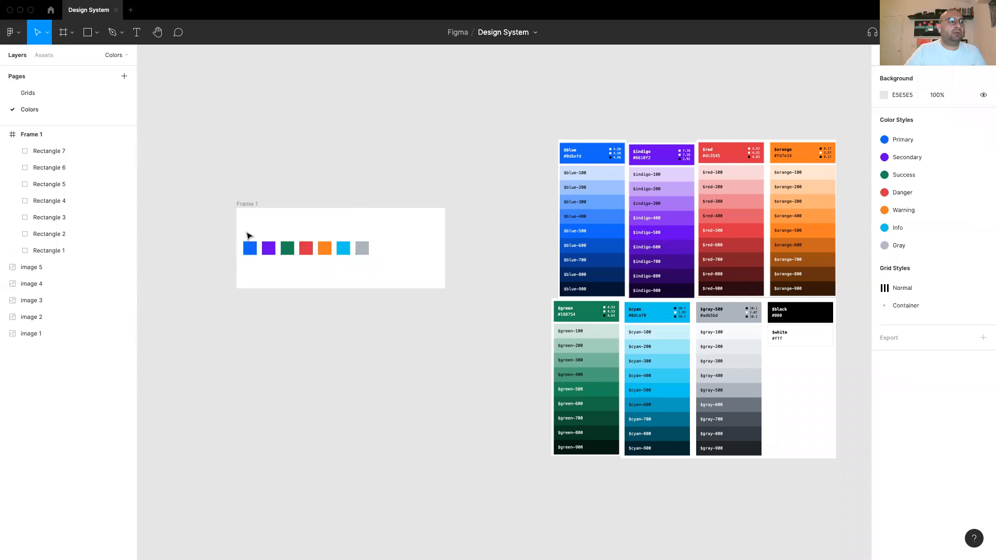
# Step: Duplicate the row of seven squares twice, placing one copy above it at Y 59 and one below it at Y 199
pyautogui.click(250, 248)
pyautogui.click(254, 270)
pyautogui.moveTo(248, 265); pyautogui.dragTo(383, 248)
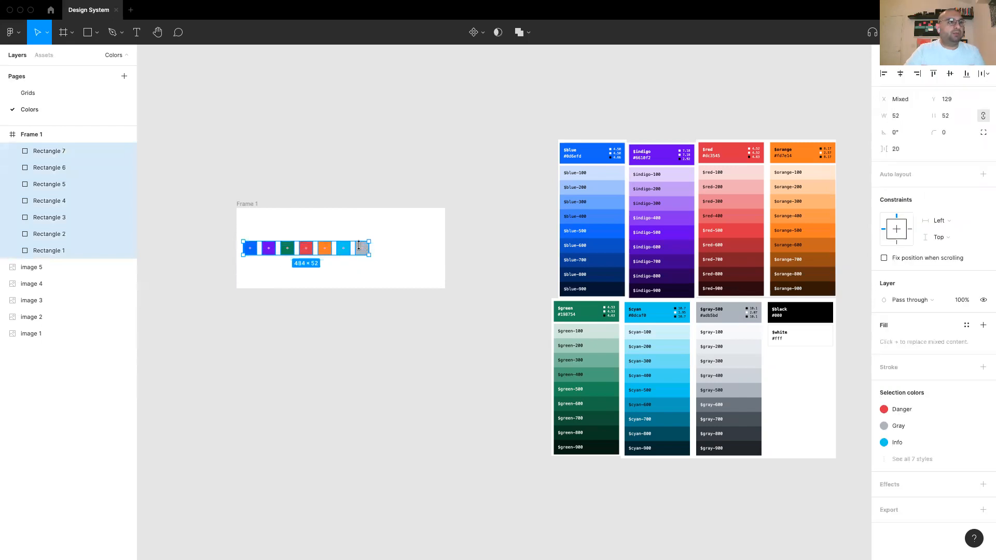
pyautogui.moveTo(347, 251)
pyautogui.mouseDown()
pyautogui.moveTo(344, 226)
pyautogui.moveTo(351, 269)
pyautogui.mouseUp()
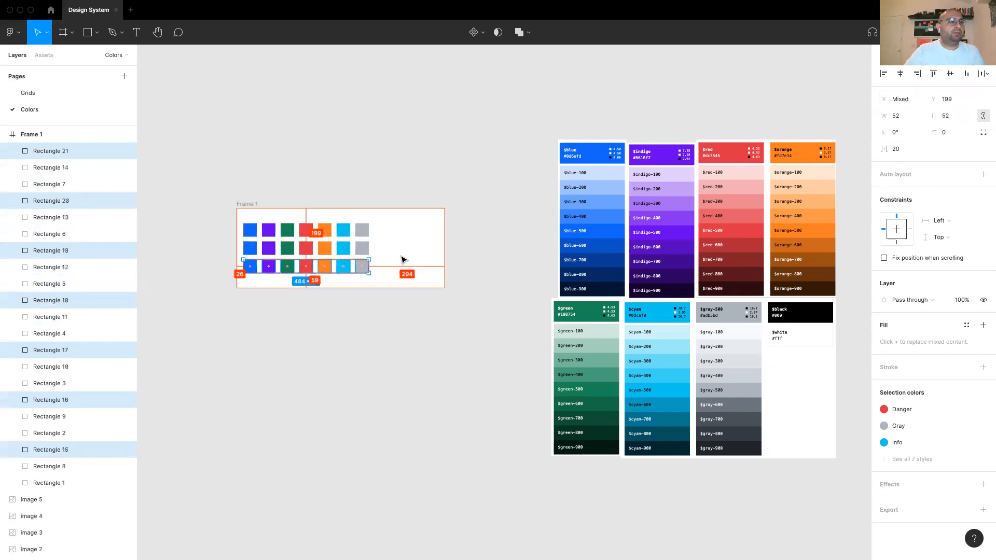
pyautogui.click(403, 259)
# Step: Detach the Primary style from the top row's blue square and fill it with the color sampled from the $blue-400 swatch
pyautogui.click(49, 466)
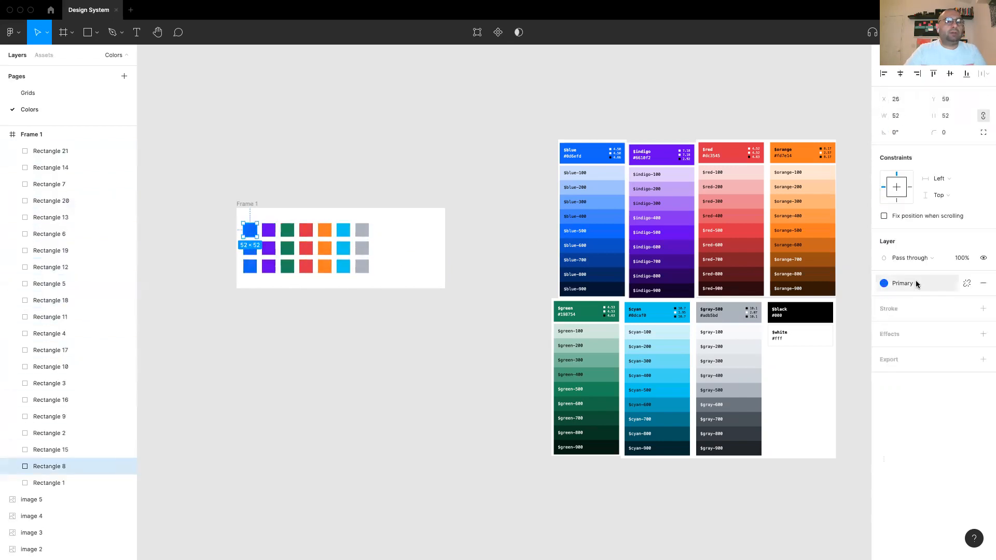
pyautogui.click(967, 284)
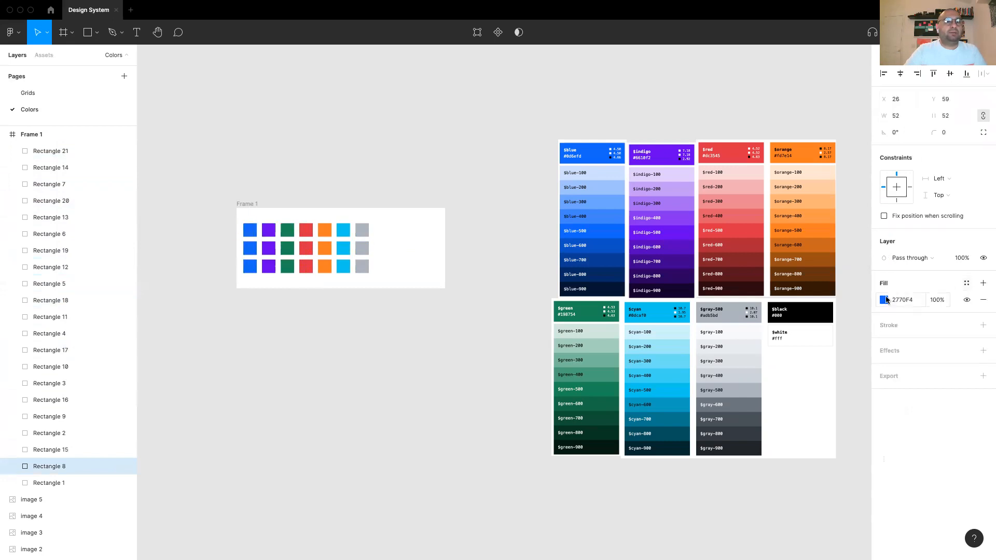
pyautogui.click(885, 300)
pyautogui.click(761, 449)
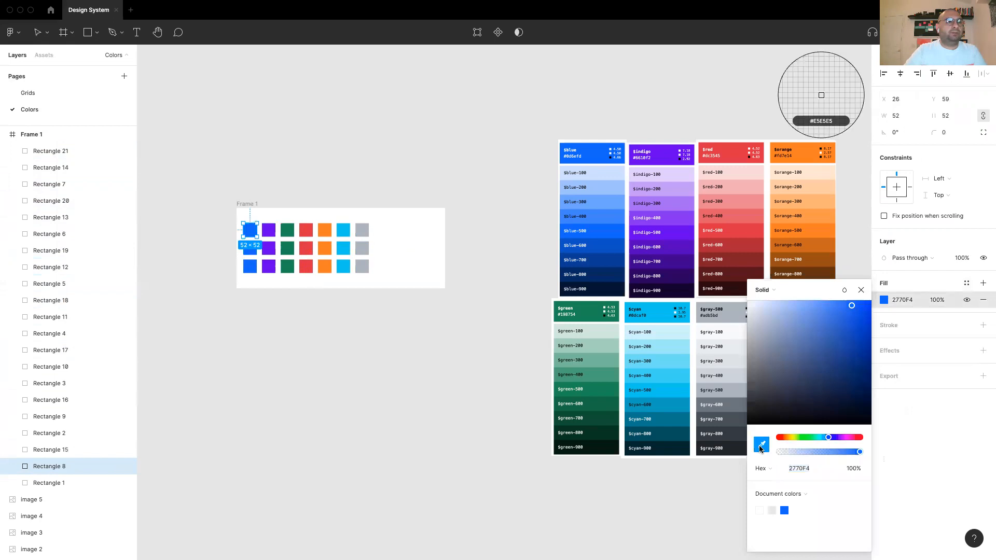
pyautogui.click(608, 210)
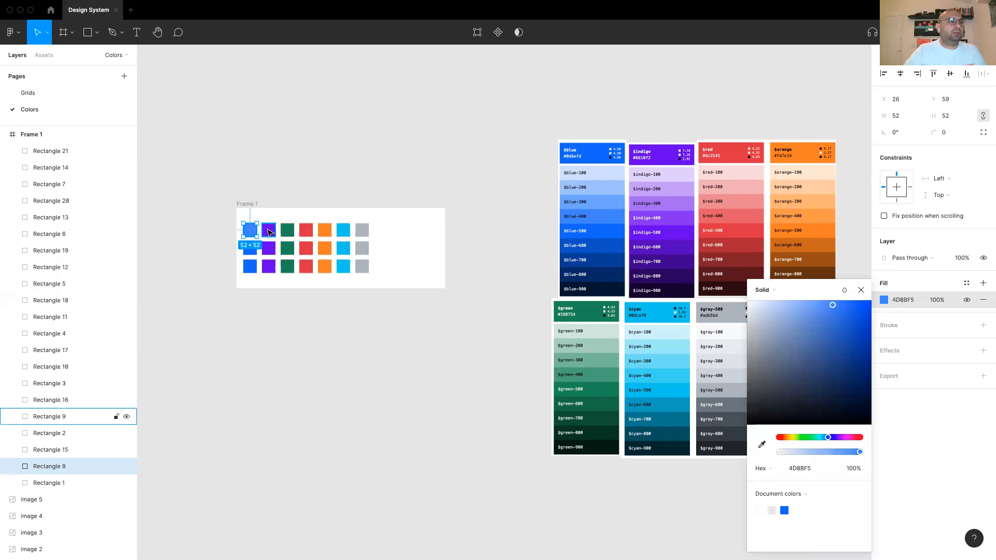
# Step: Detach the Secondary style from the top row's indigo square and fill it with the color sampled from the $indigo-400 swatch
pyautogui.click(78, 416)
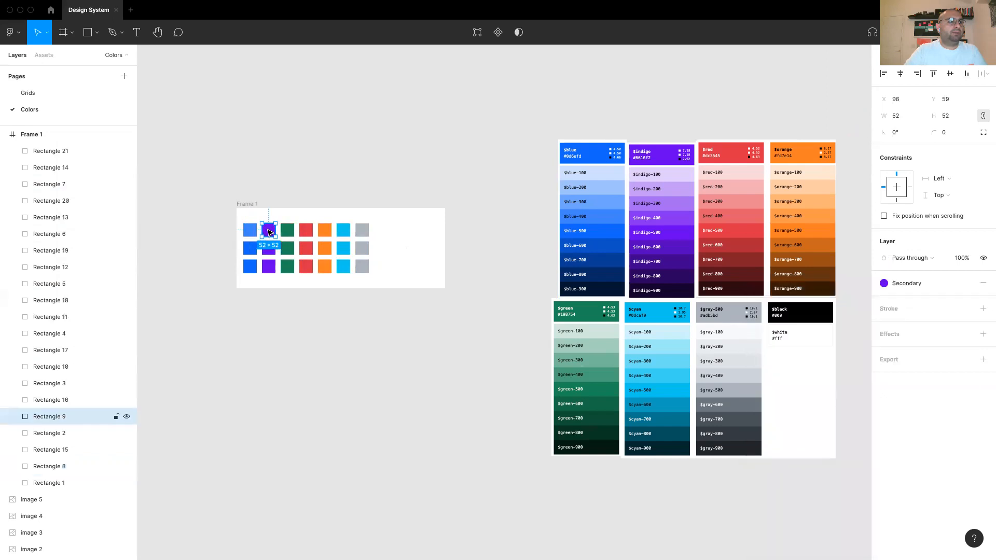
pyautogui.click(959, 283)
pyautogui.click(884, 300)
pyautogui.click(761, 445)
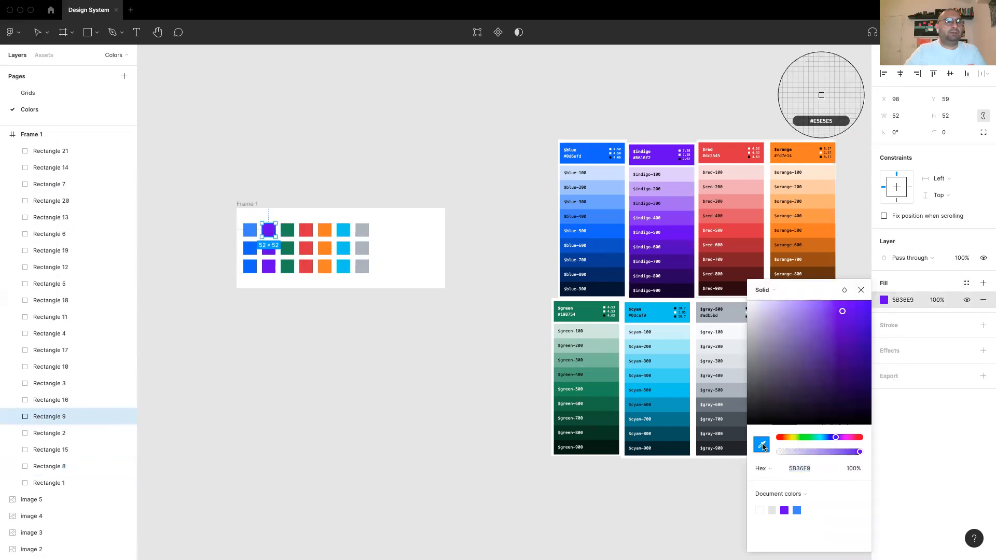
pyautogui.click(674, 217)
# Step: Detach the Success style from the top row's green square and fill it with the color sampled from the $green-400 swatch
pyautogui.click(287, 230)
pyautogui.click(958, 283)
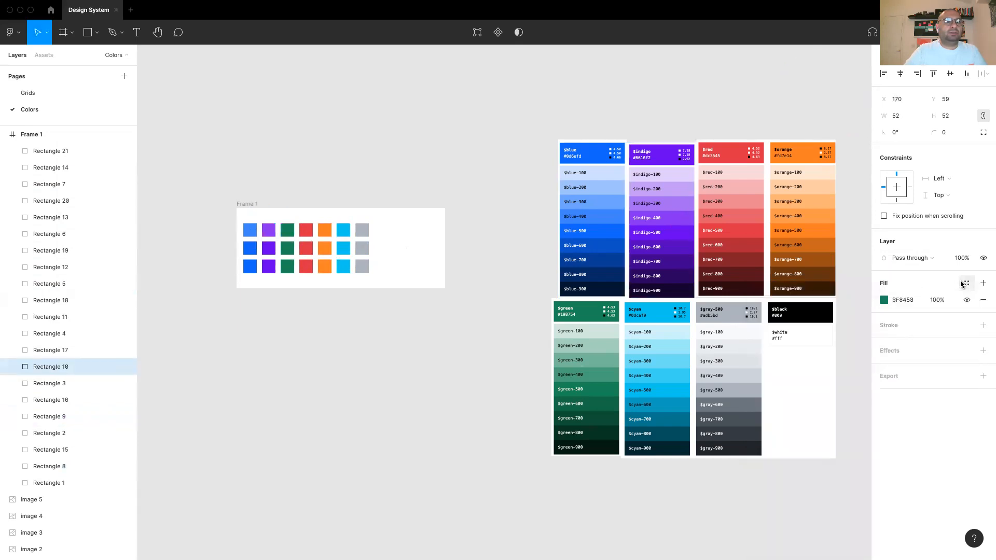
pyautogui.click(884, 300)
pyautogui.click(761, 445)
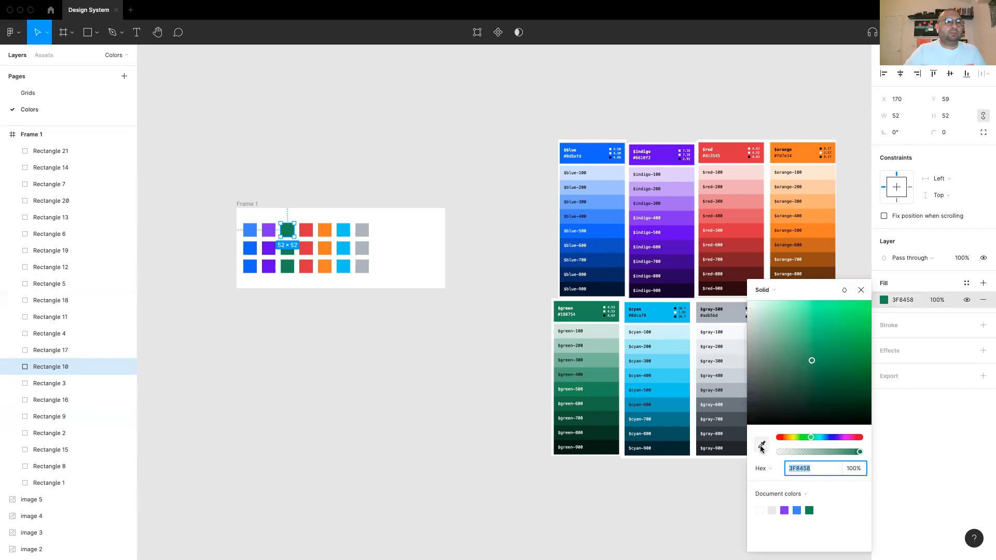
pyautogui.click(597, 373)
# Step: Detach the Danger style from the top row's red square and fill it with the color sampled from the $red-400 swatch
pyautogui.click(305, 229)
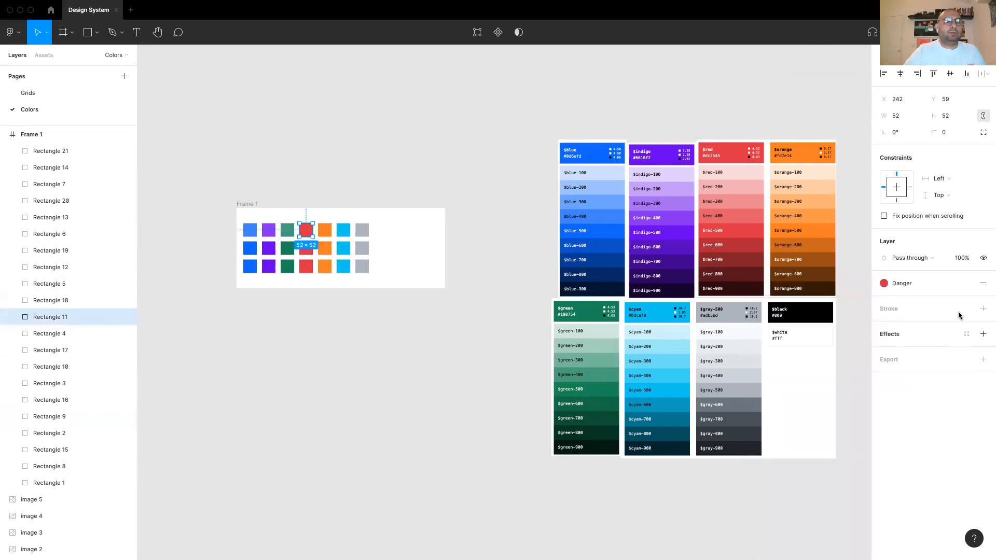
pyautogui.click(966, 283)
pyautogui.click(883, 300)
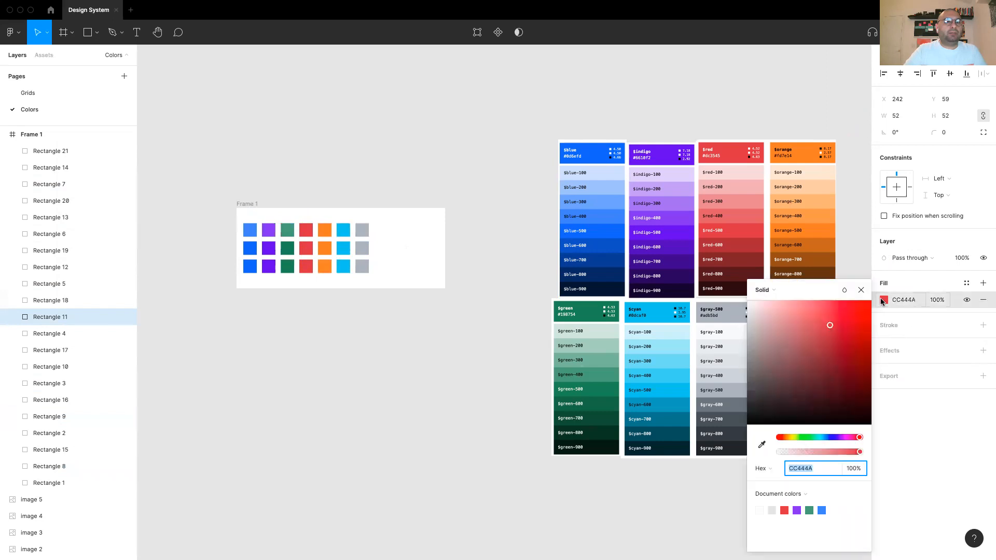
pyautogui.click(760, 444)
pyautogui.click(741, 212)
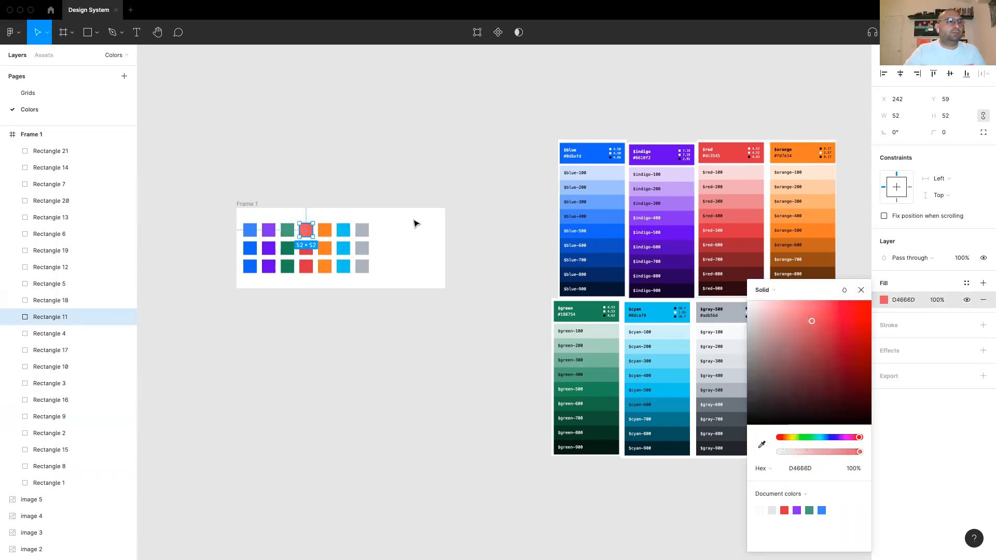
# Step: Detach the Warning style from the top row's orange square and fill it with the color sampled from the $orange-400 swatch
pyautogui.click(325, 236)
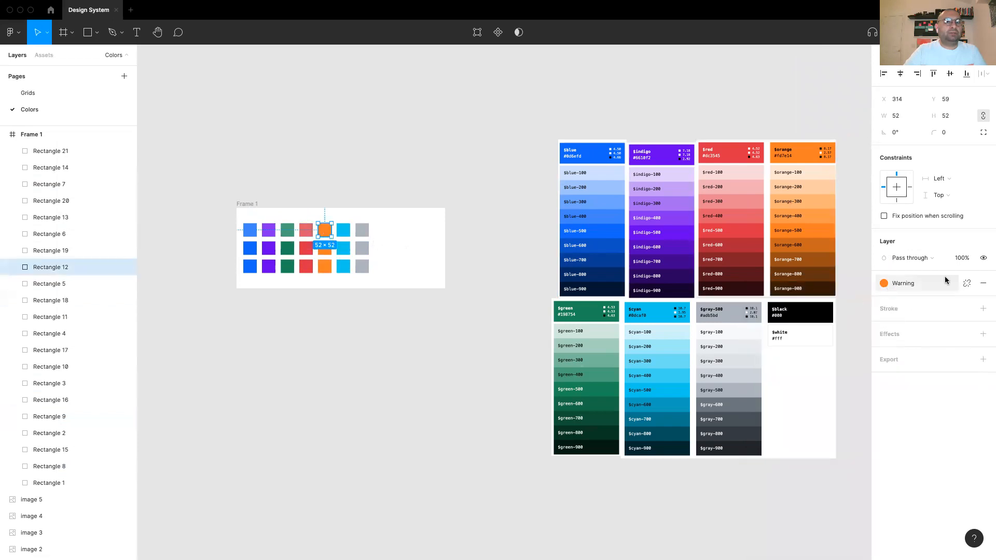
pyautogui.click(883, 299)
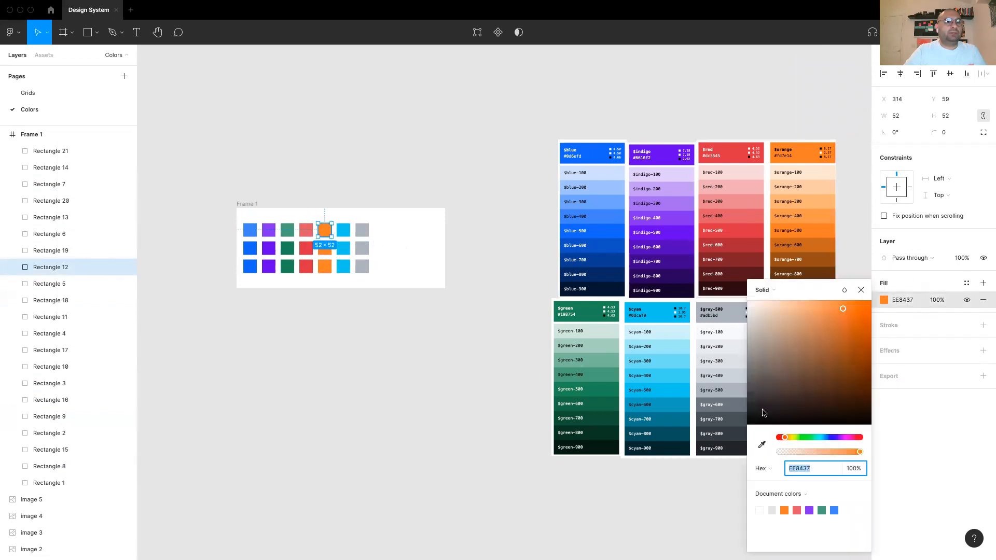
pyautogui.click(761, 445)
pyautogui.click(821, 214)
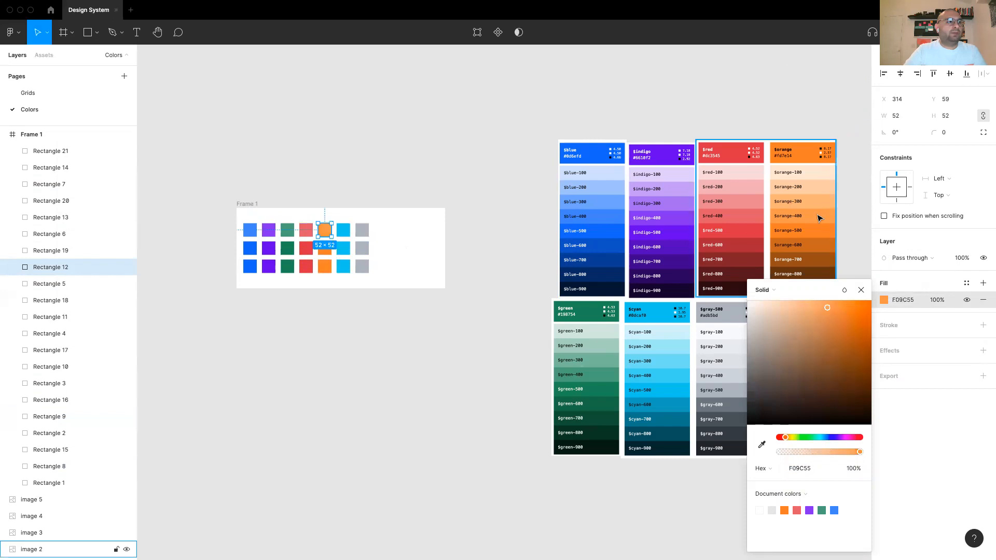
# Step: Detach the Info style from the top row's cyan square and fill it with the color sampled from the $cyan-400 swatch
pyautogui.click(344, 230)
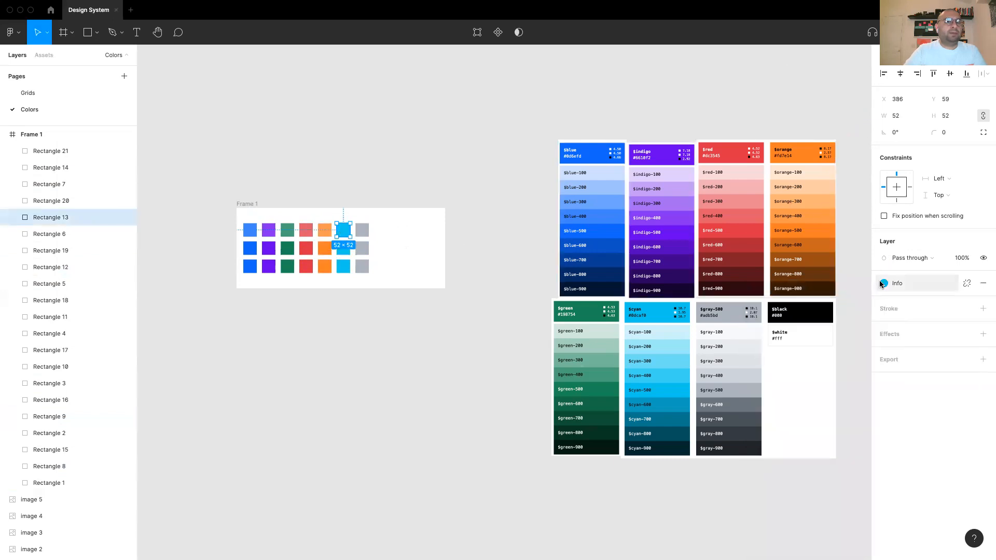
pyautogui.click(967, 284)
pyautogui.click(883, 299)
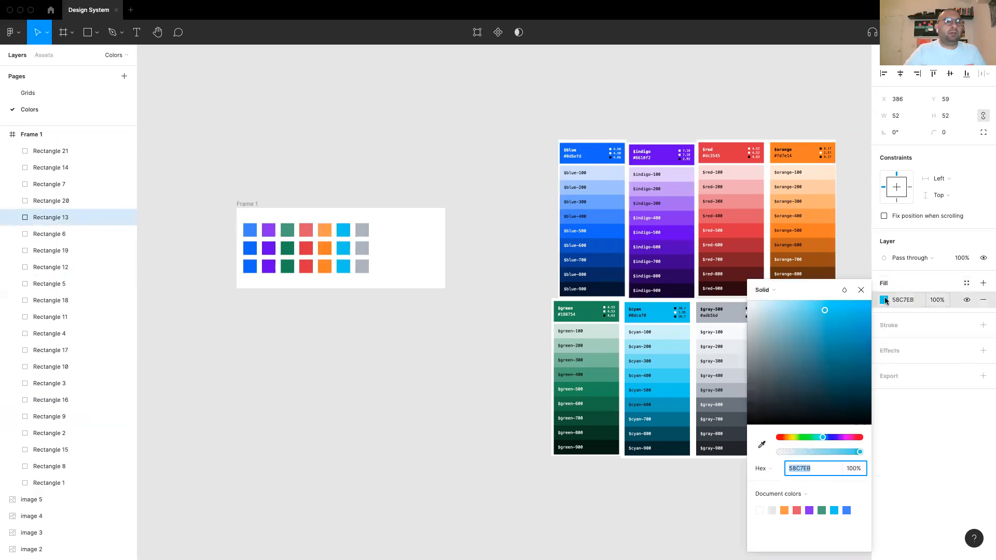
pyautogui.click(761, 445)
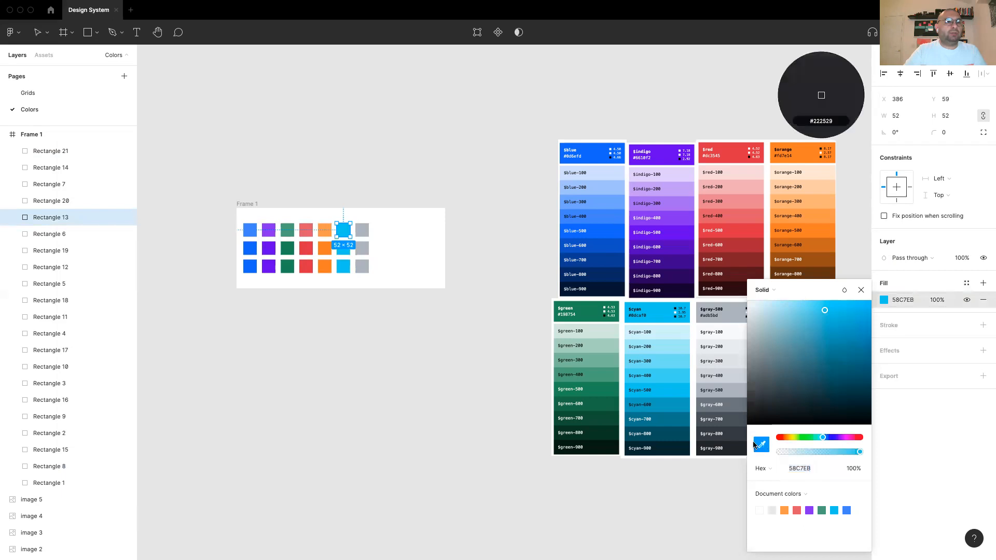
pyautogui.click(668, 372)
# Step: Detach the Gray style from the top row's gray square and fill it with the color sampled from the $gray-400 swatch
pyautogui.click(363, 231)
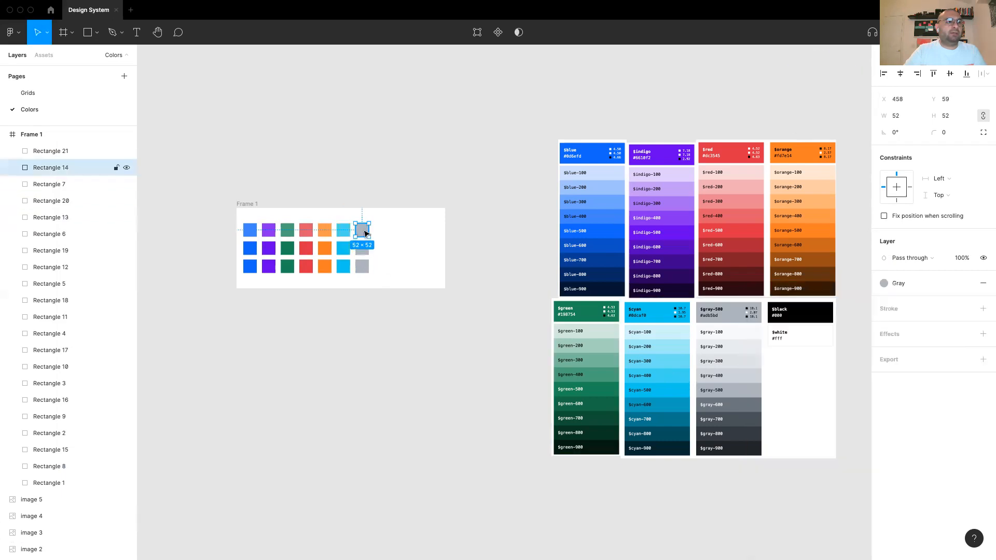
pyautogui.click(883, 284)
pyautogui.click(967, 283)
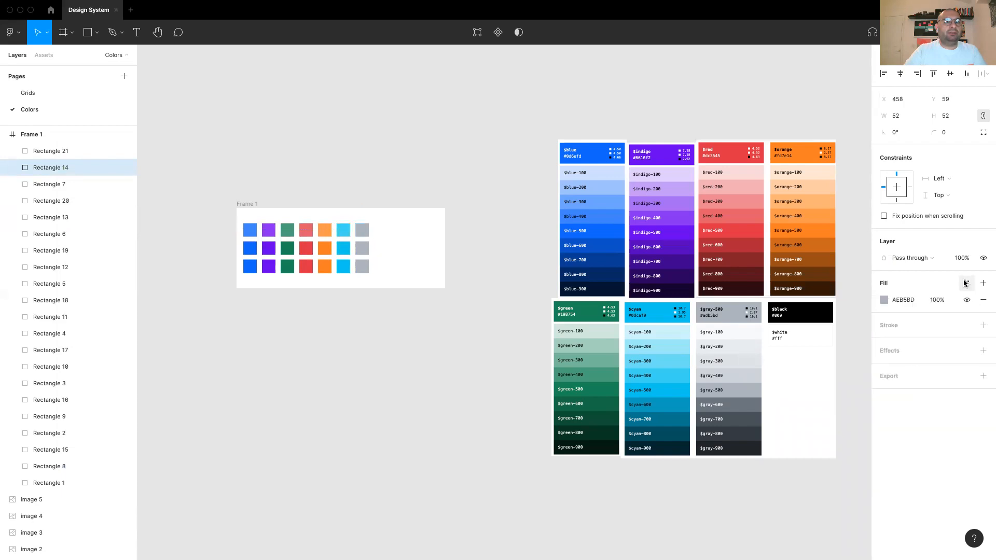
pyautogui.click(884, 299)
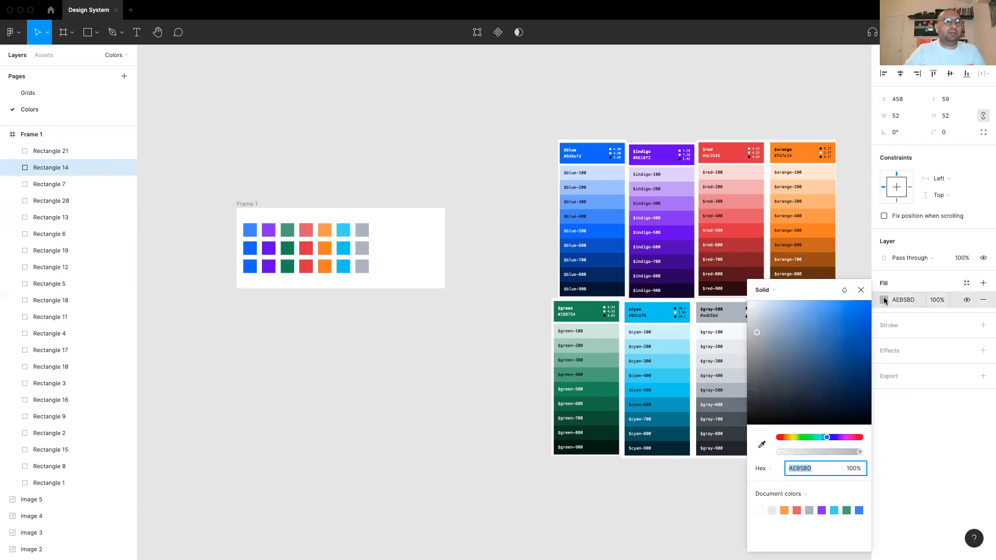
pyautogui.click(760, 445)
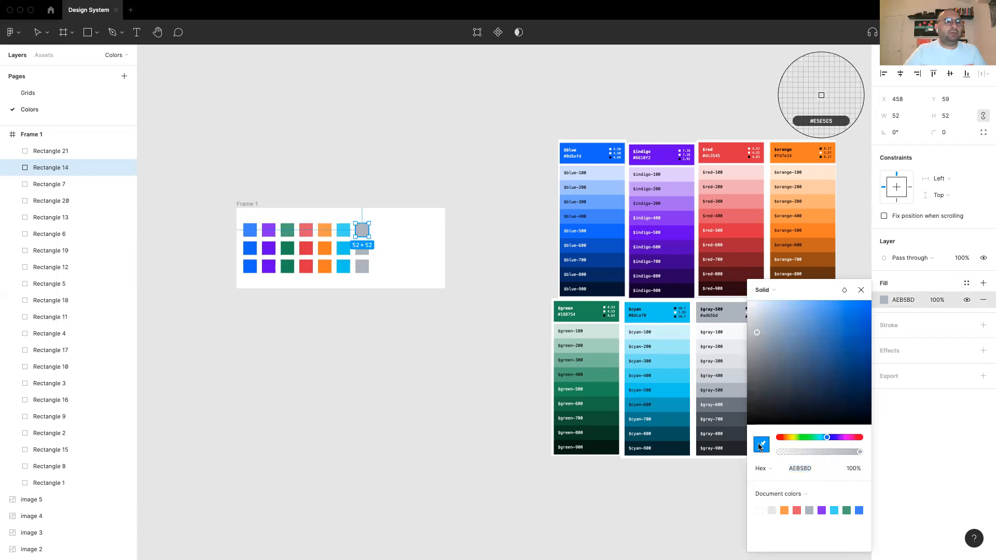
pyautogui.click(736, 374)
# Step: Detach the Primary style from the bottom row's blue square and fill it with the color sampled from the $blue-600 swatch
pyautogui.click(250, 266)
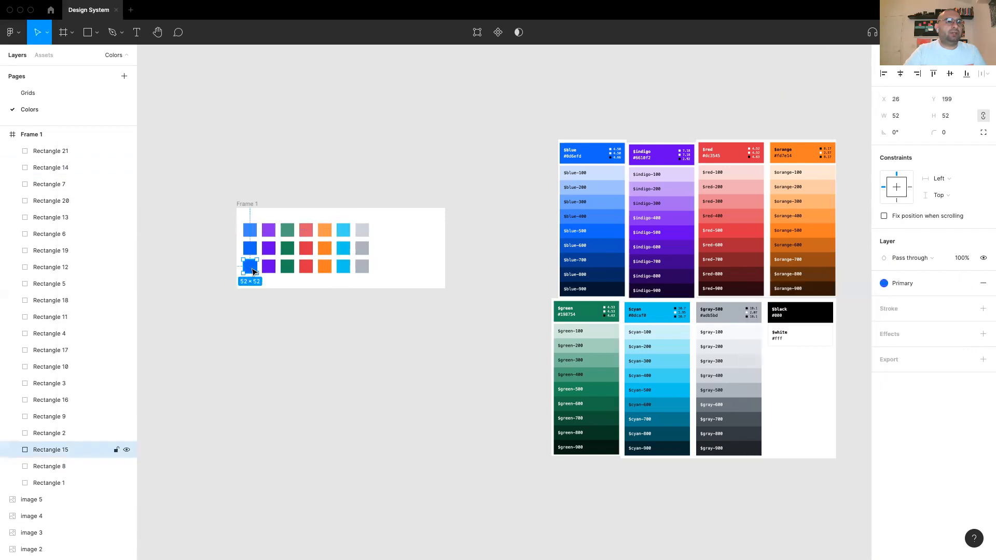
pyautogui.click(966, 283)
pyautogui.click(883, 300)
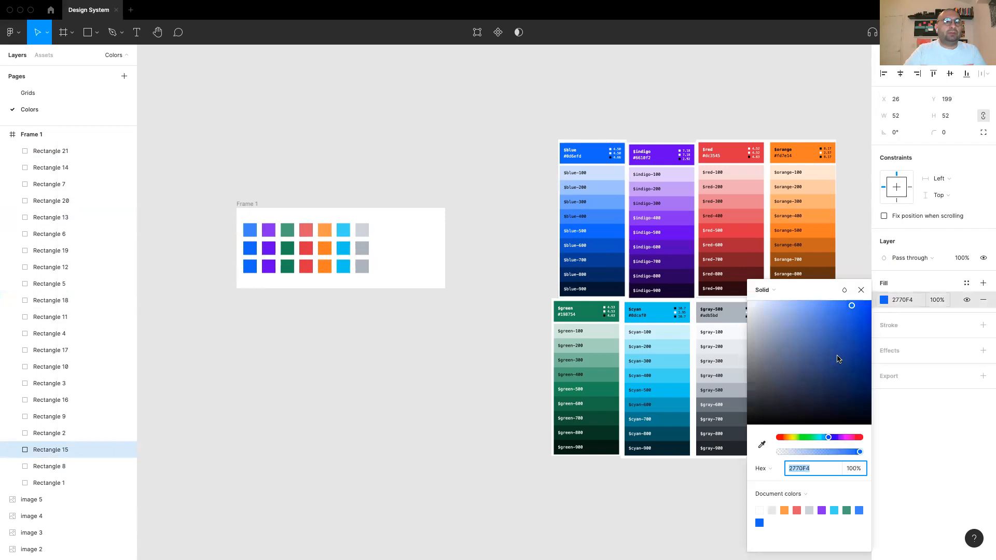
pyautogui.click(762, 445)
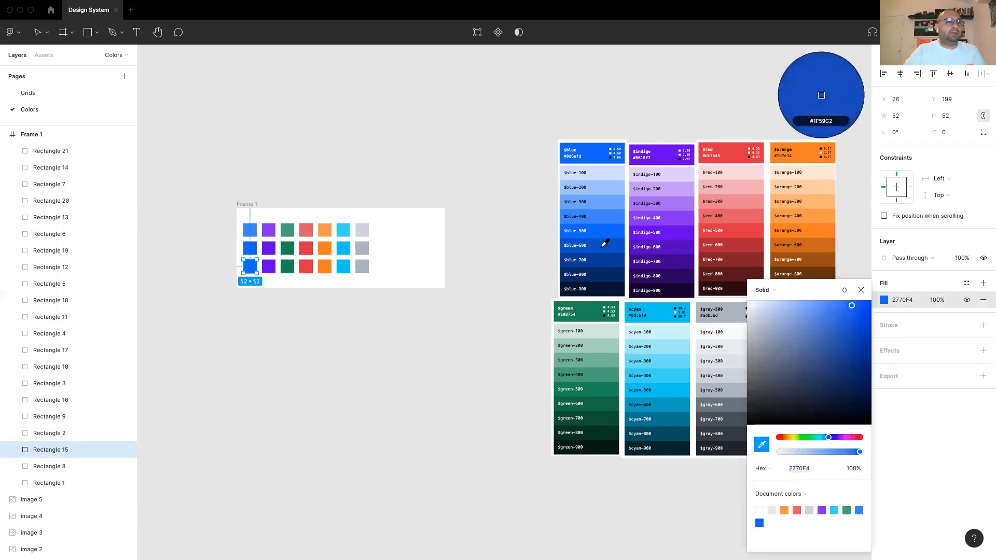
pyautogui.click(603, 245)
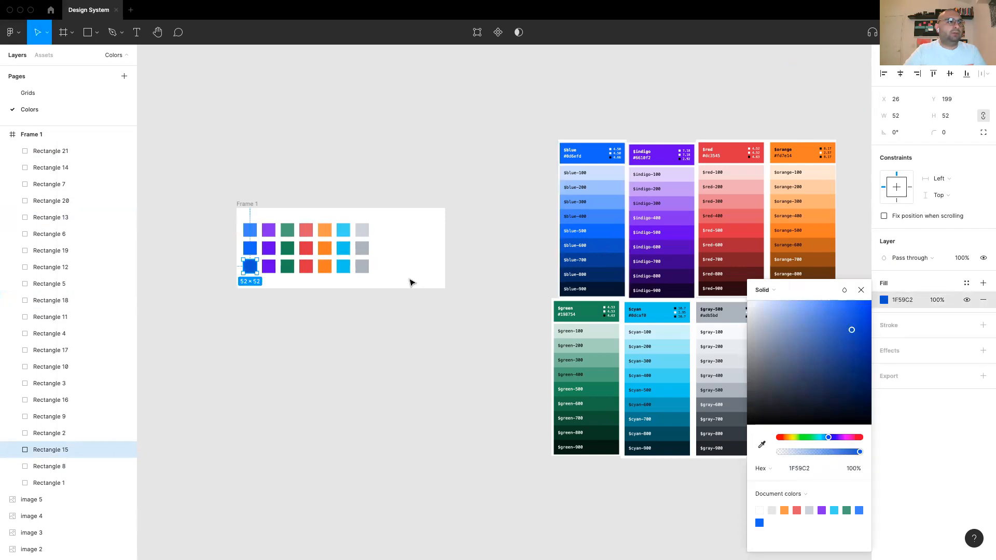
# Step: Detach the Secondary style from the bottom row's indigo square and fill it with the color sampled from the $indigo-600 swatch
pyautogui.click(269, 267)
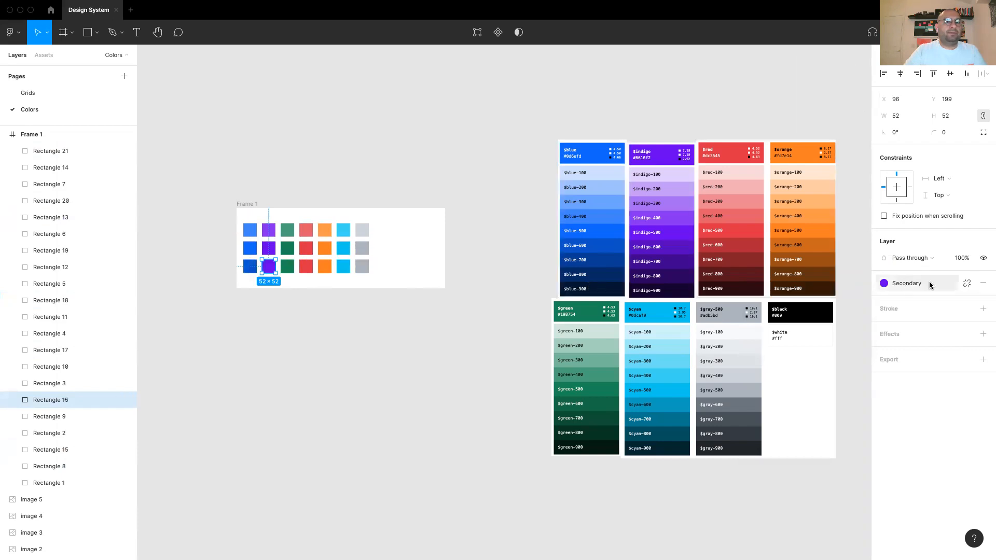
pyautogui.click(966, 284)
pyautogui.click(883, 300)
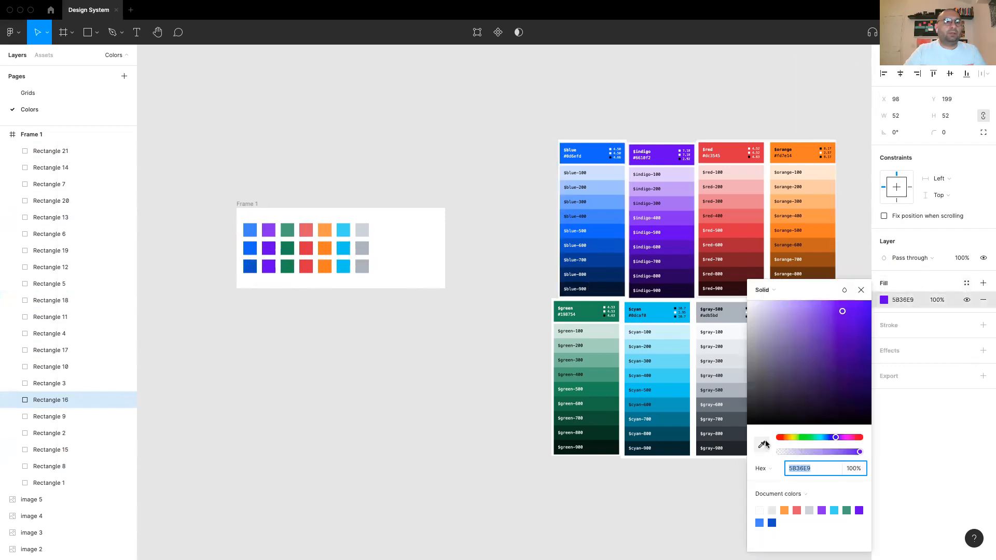
pyautogui.click(761, 445)
pyautogui.click(683, 244)
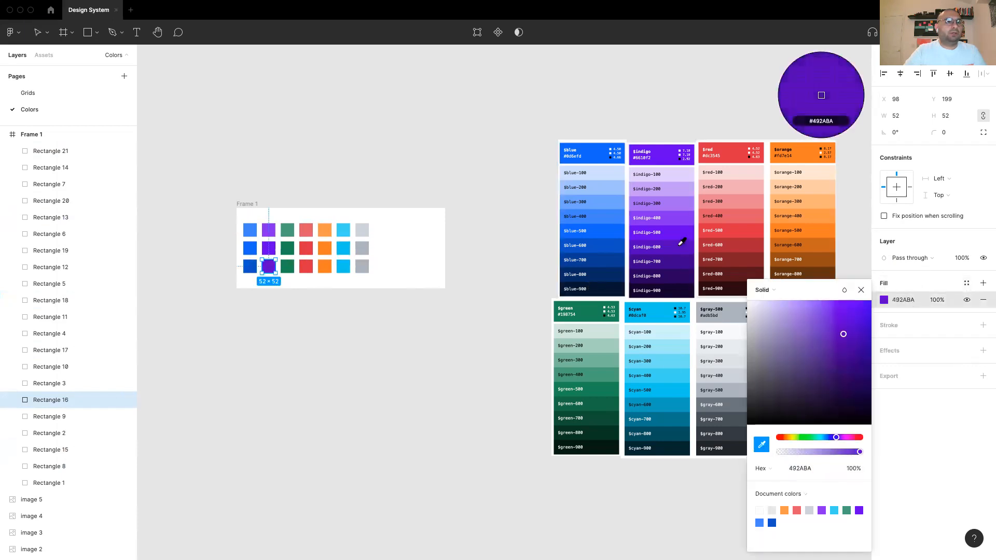
# Step: Detach the Success style from the bottom row's green square and fill it with the color sampled from the $green-600 swatch
pyautogui.click(283, 266)
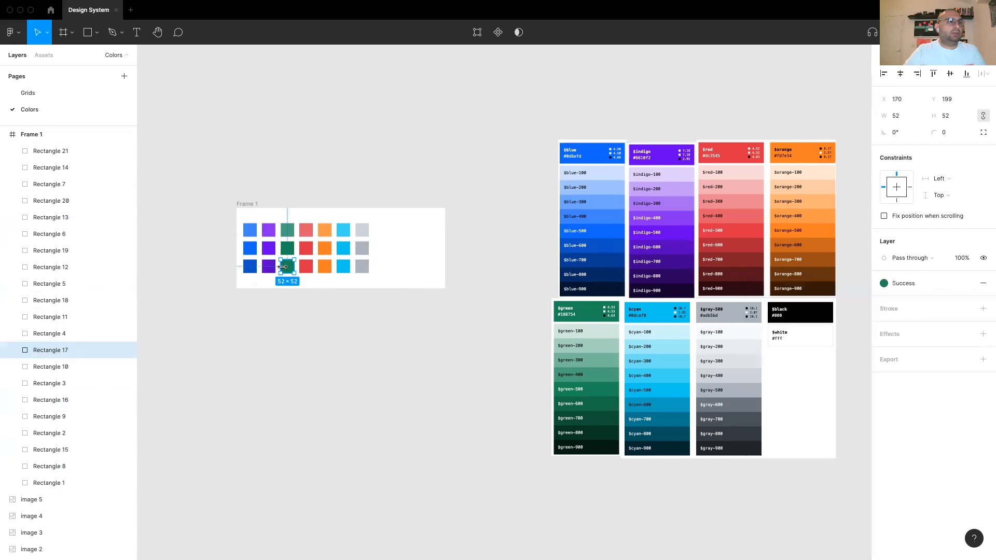
pyautogui.click(966, 284)
pyautogui.click(884, 300)
pyautogui.click(762, 444)
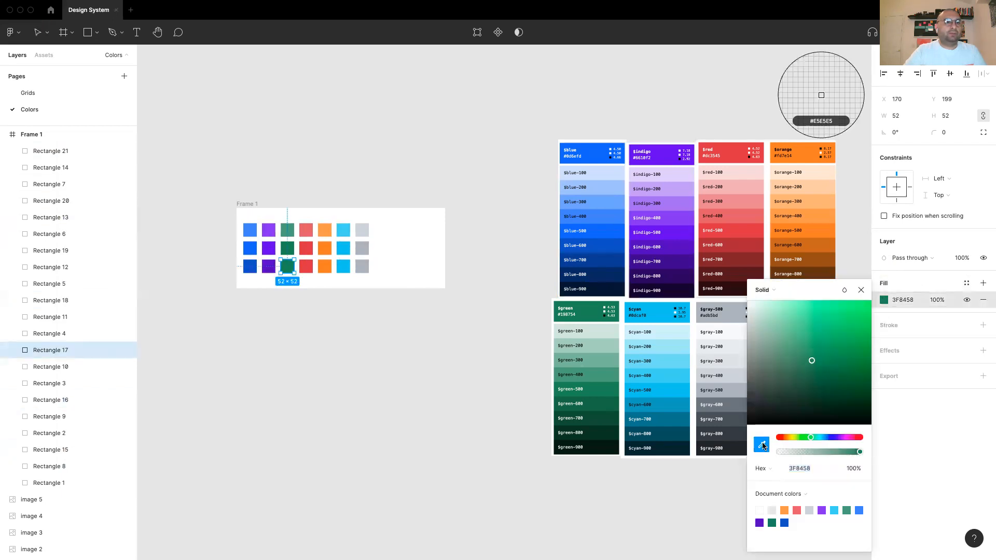
pyautogui.click(594, 405)
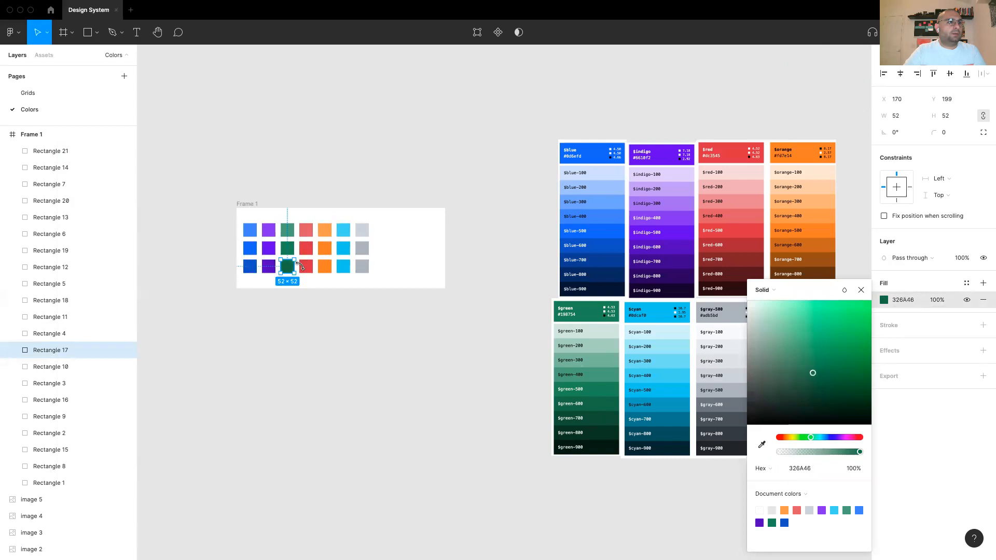
# Step: Detach the Danger style from the bottom row's red square and fill it with the color sampled from the $red-600 swatch
pyautogui.click(305, 266)
pyautogui.click(966, 283)
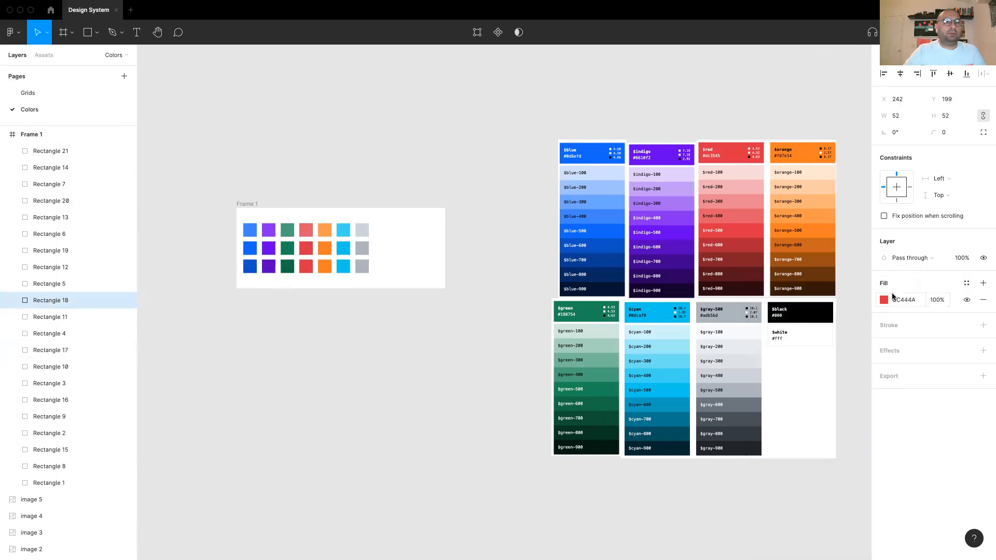
pyautogui.click(883, 300)
pyautogui.click(762, 444)
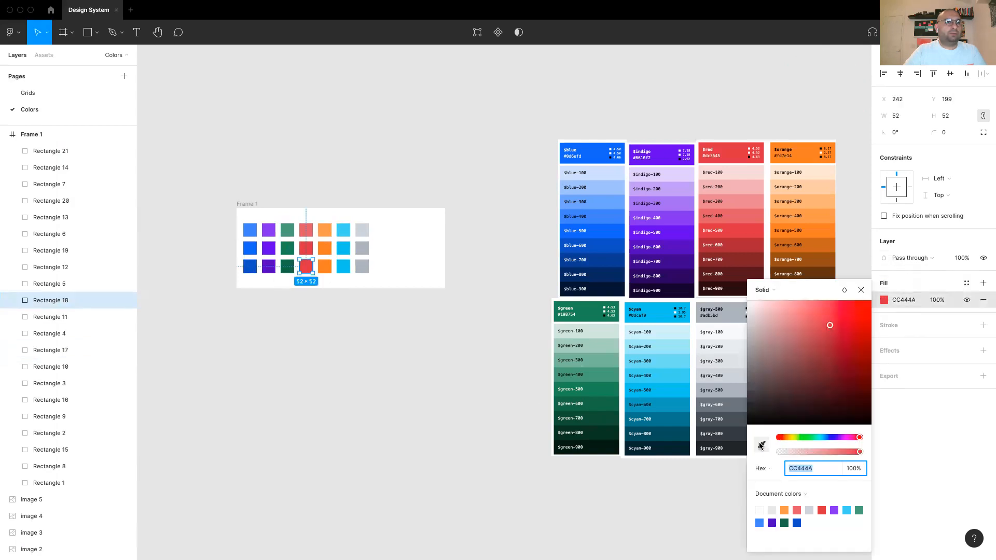
pyautogui.click(737, 238)
pyautogui.press('Escape')
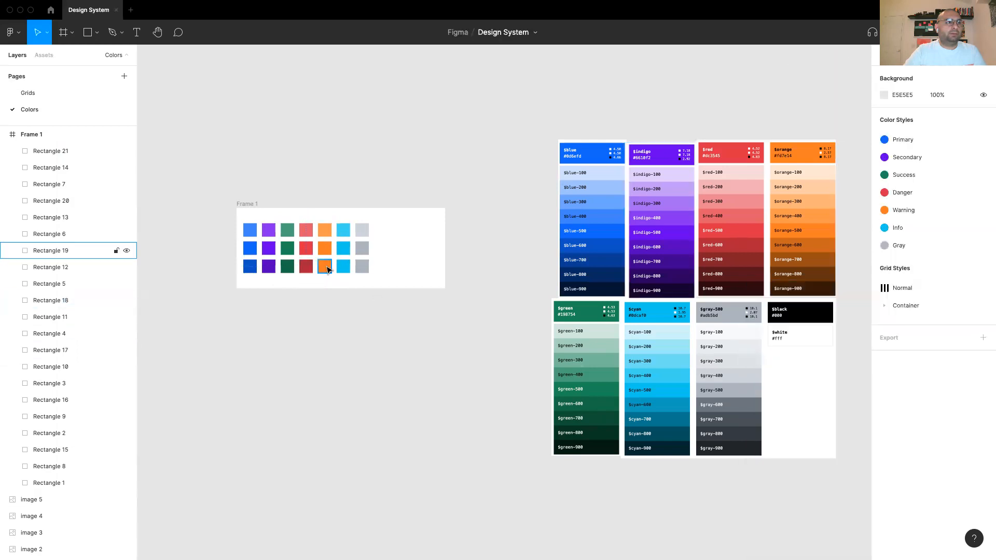
# Step: Detach the Warning style from the bottom row's orange square and fill it with the color sampled from the $orange-600 swatch
pyautogui.click(324, 266)
pyautogui.click(967, 283)
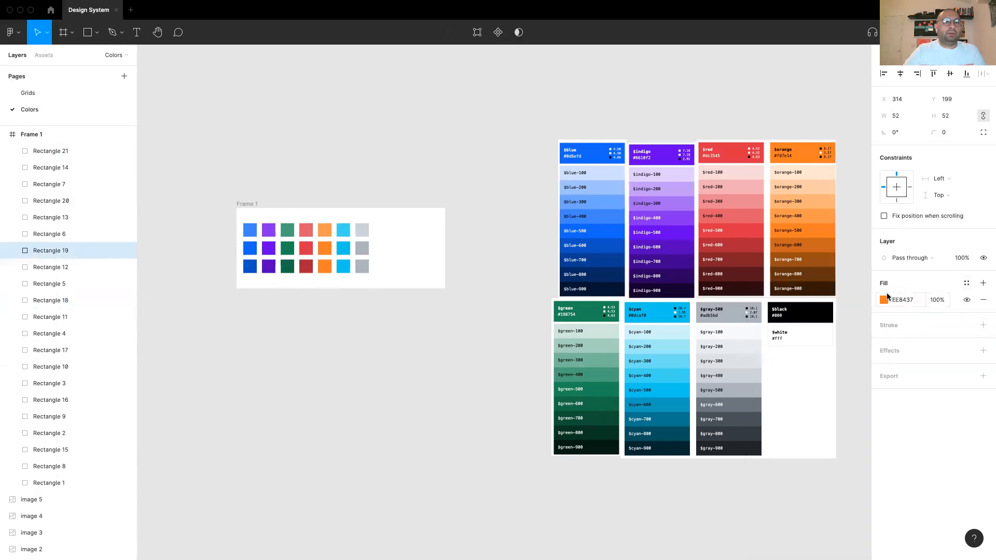
pyautogui.click(883, 299)
pyautogui.click(762, 444)
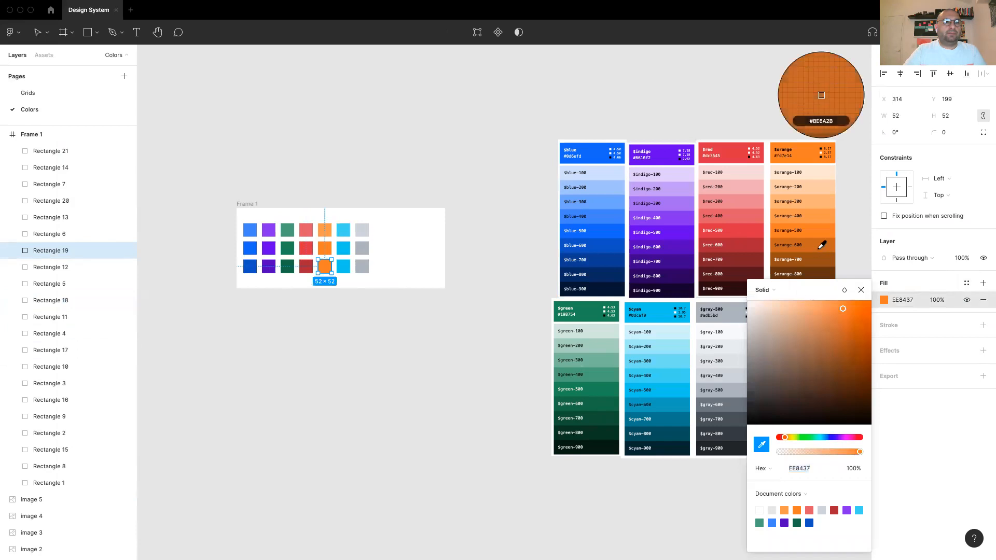
pyautogui.click(822, 244)
# Step: Detach the Info style from the bottom row's cyan square and fill it with the color sampled from the $cyan-600 swatch
pyautogui.click(343, 266)
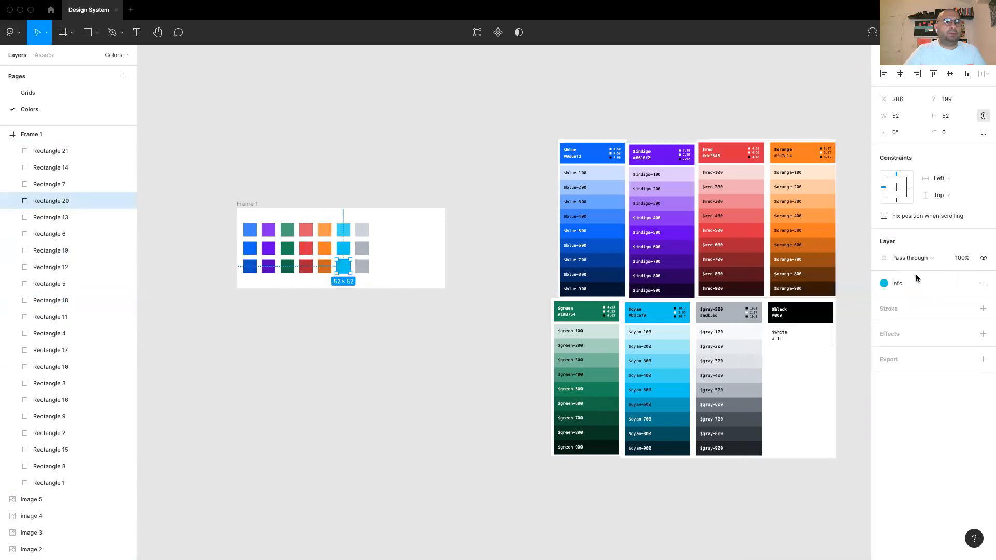
pyautogui.click(966, 283)
pyautogui.click(883, 300)
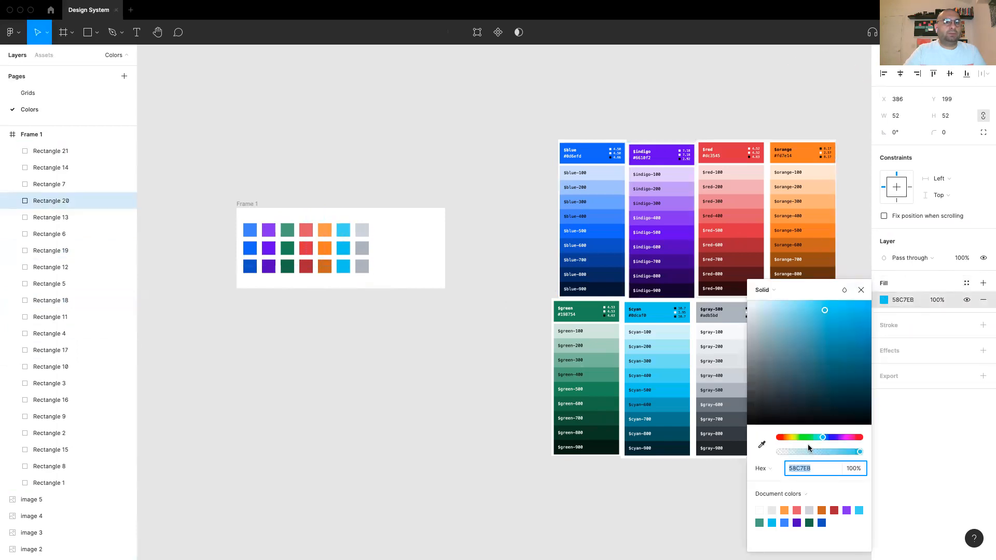
pyautogui.click(762, 445)
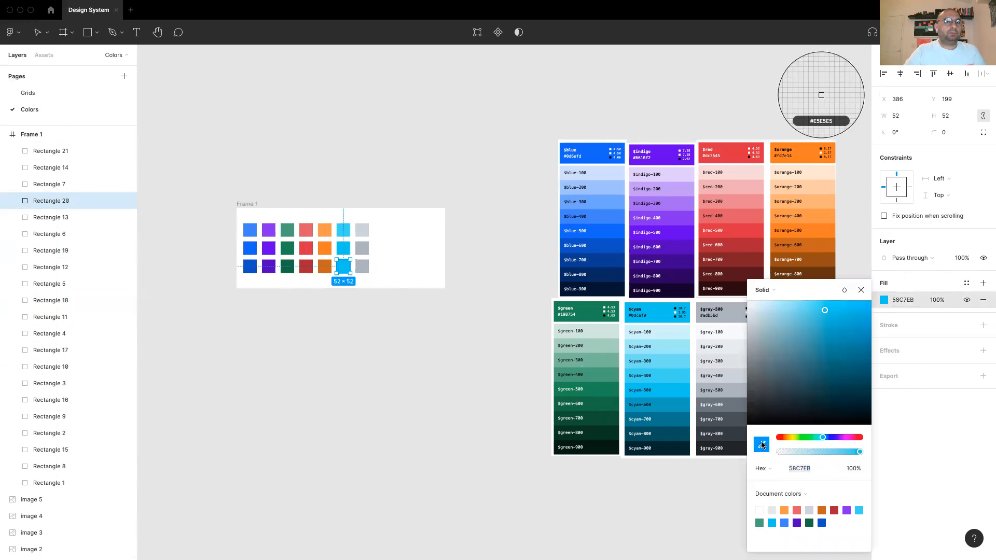
pyautogui.click(667, 403)
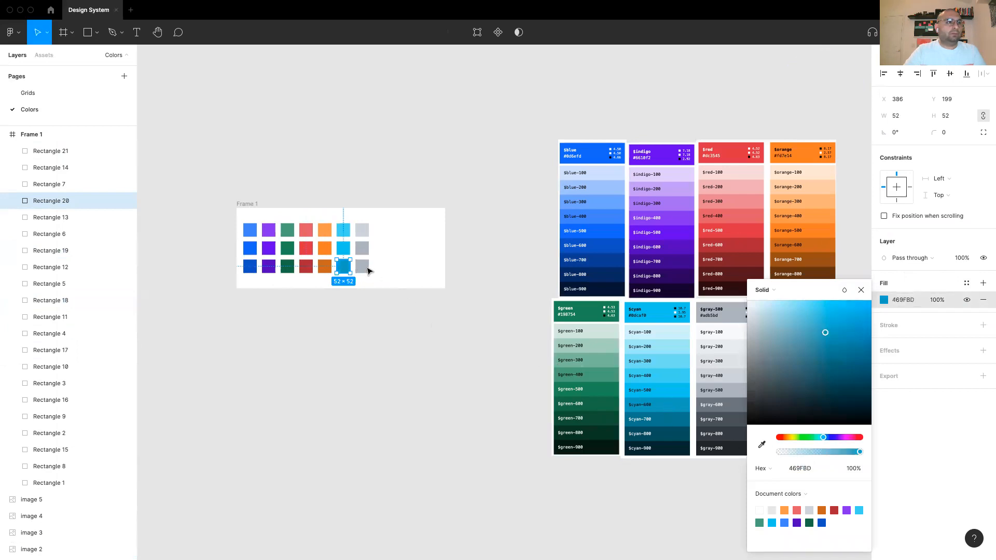
# Step: Detach the Gray style from the bottom row's gray square and fill it with the color sampled from the $gray-600 swatch
pyautogui.click(364, 267)
pyautogui.click(966, 284)
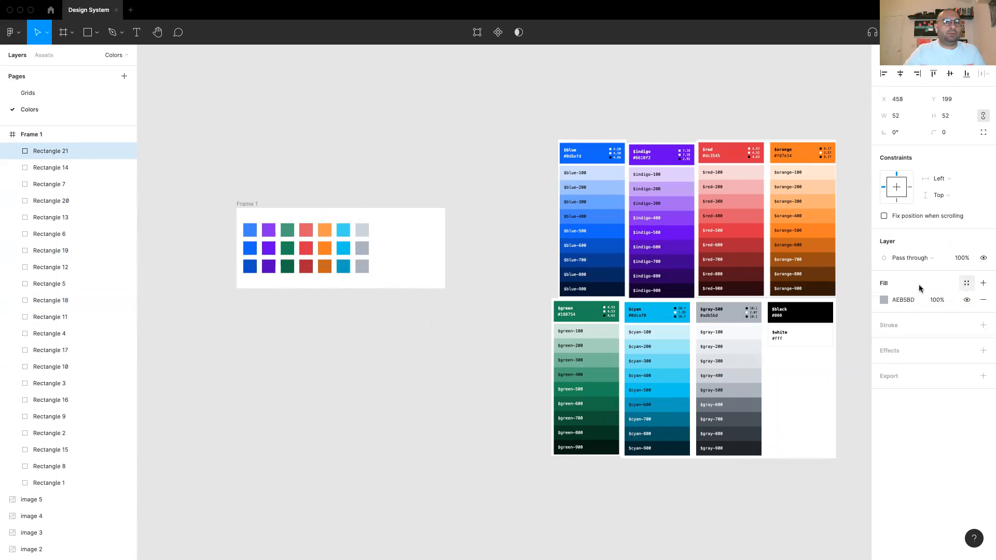
pyautogui.click(883, 300)
pyautogui.click(758, 444)
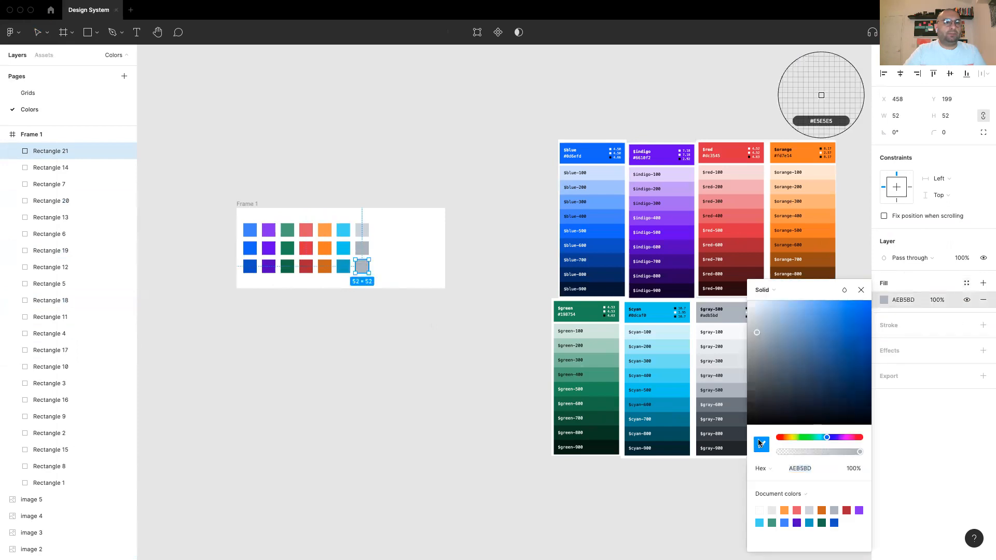
pyautogui.click(732, 404)
pyautogui.click(455, 340)
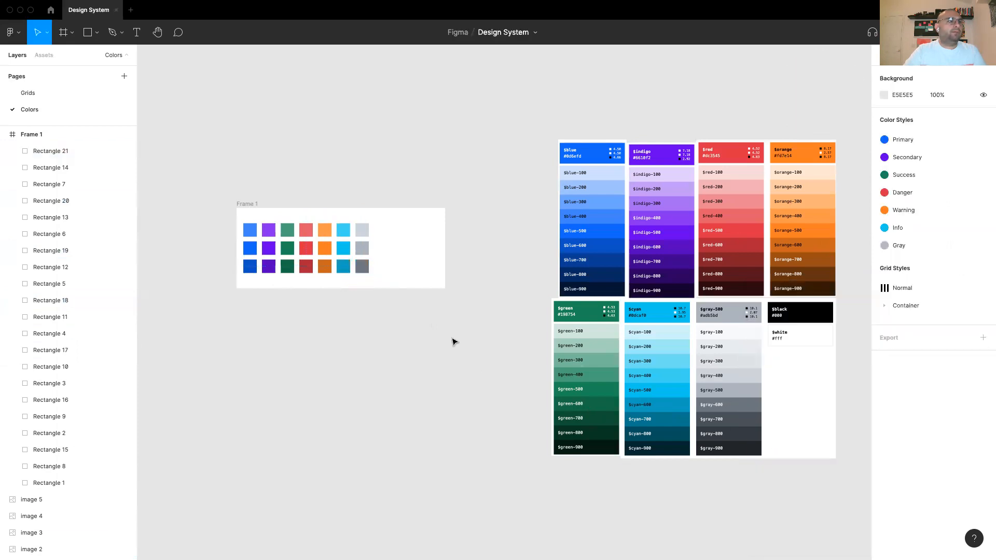
# Step: Save the fill of the top row's blue square as a new color style named Primary-light
pyautogui.click(251, 233)
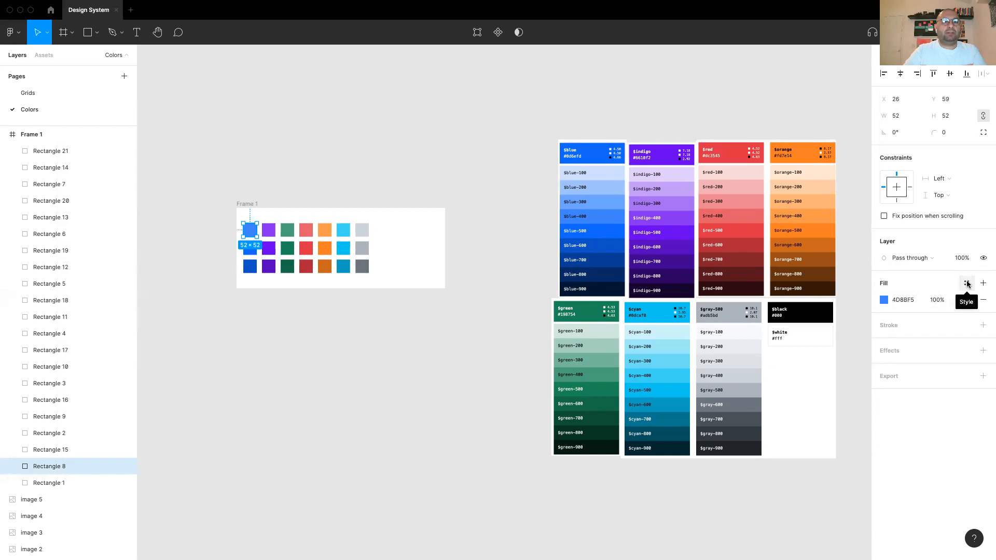
pyautogui.click(967, 284)
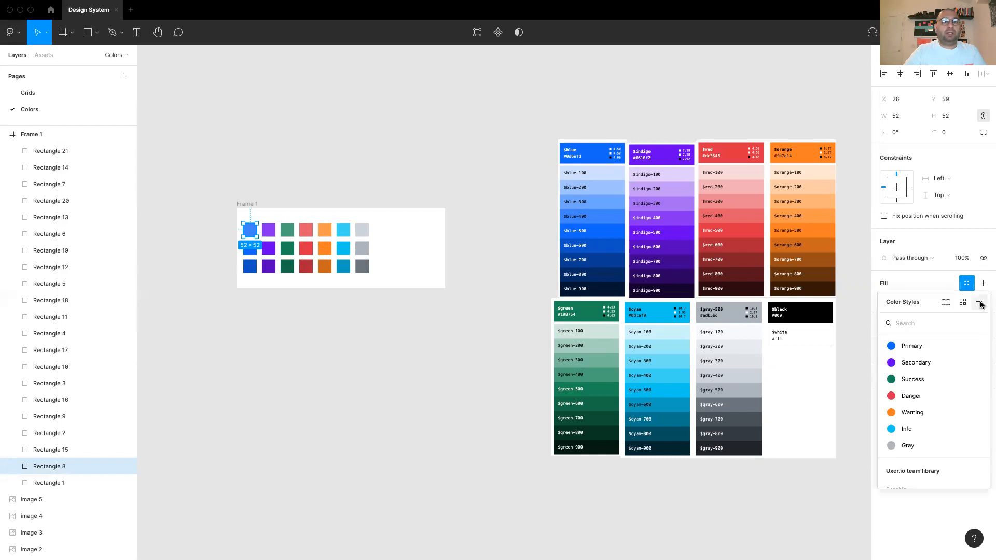
pyautogui.click(980, 303)
pyautogui.write('Primary-')
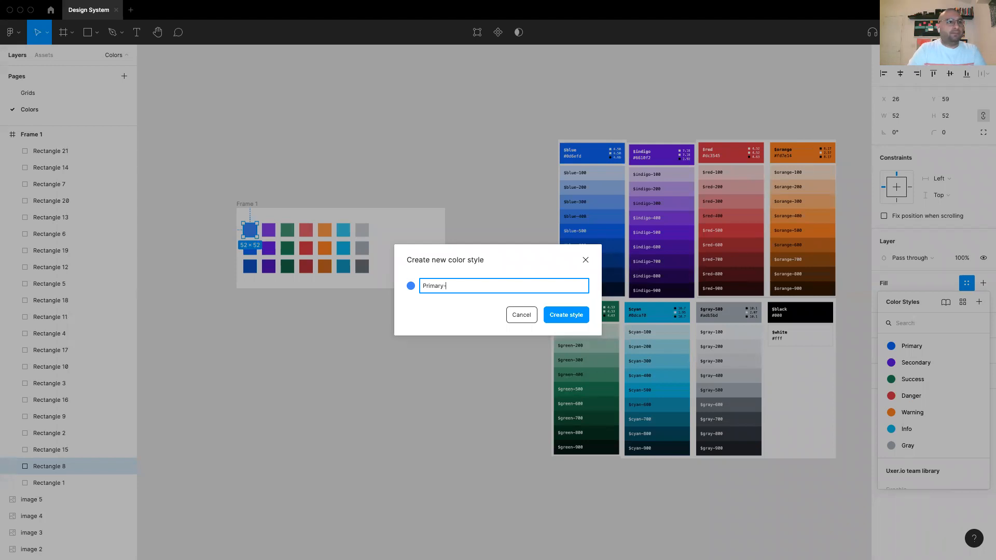
pyautogui.press('super+a')
pyautogui.press('Right')
pyautogui.press('Return')
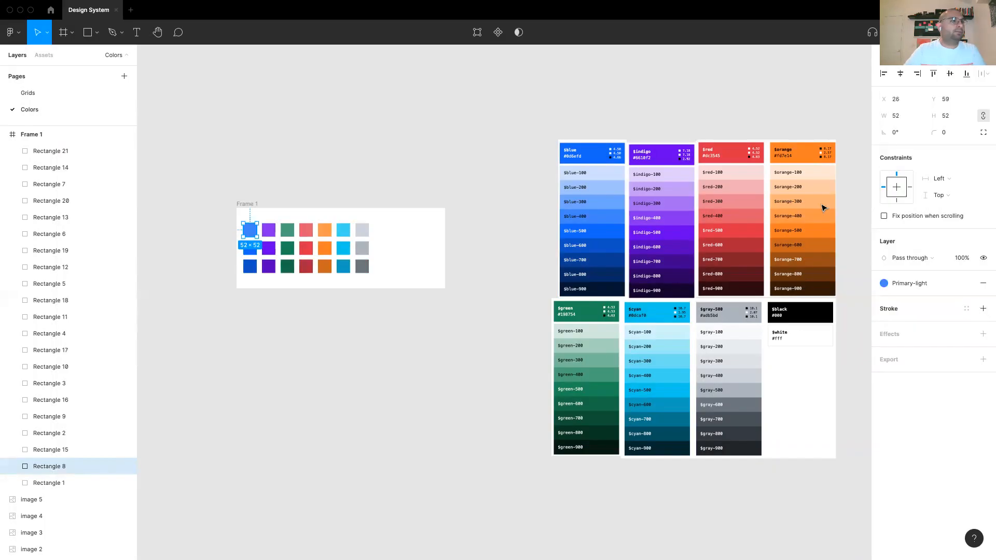
# Step: Save the fill of the bottom row's blue square as a new color style named Primary-Dark
pyautogui.click(245, 267)
pyautogui.click(965, 282)
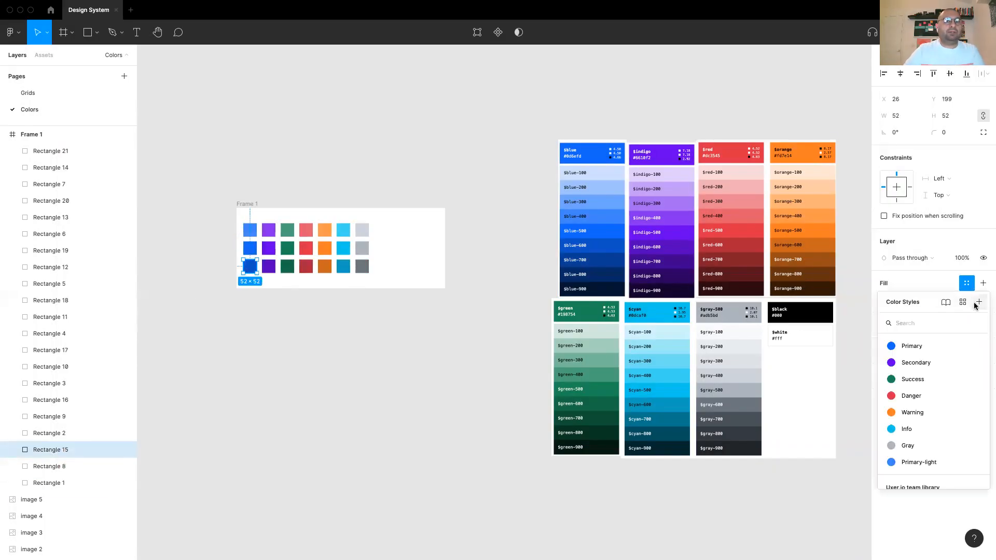
pyautogui.click(978, 303)
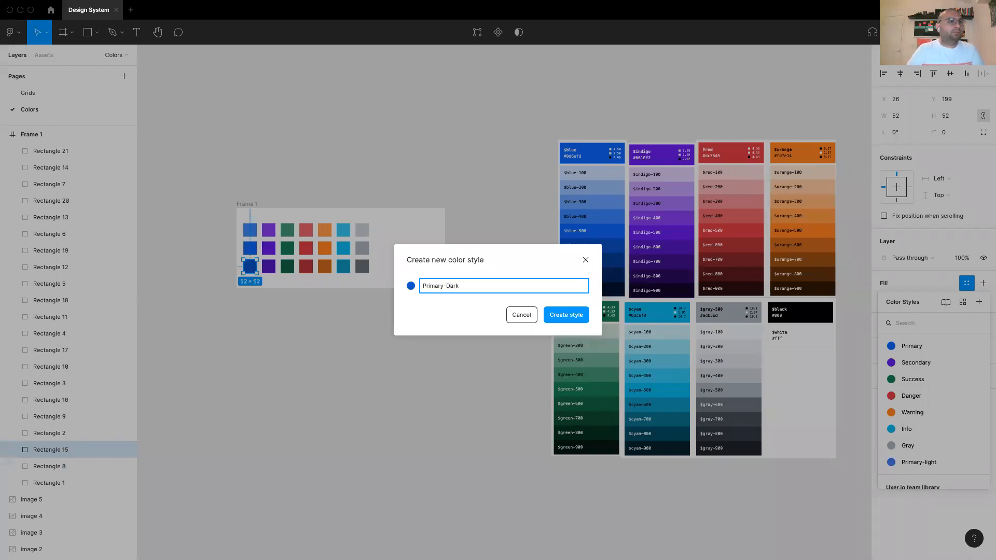
pyautogui.press('Return')
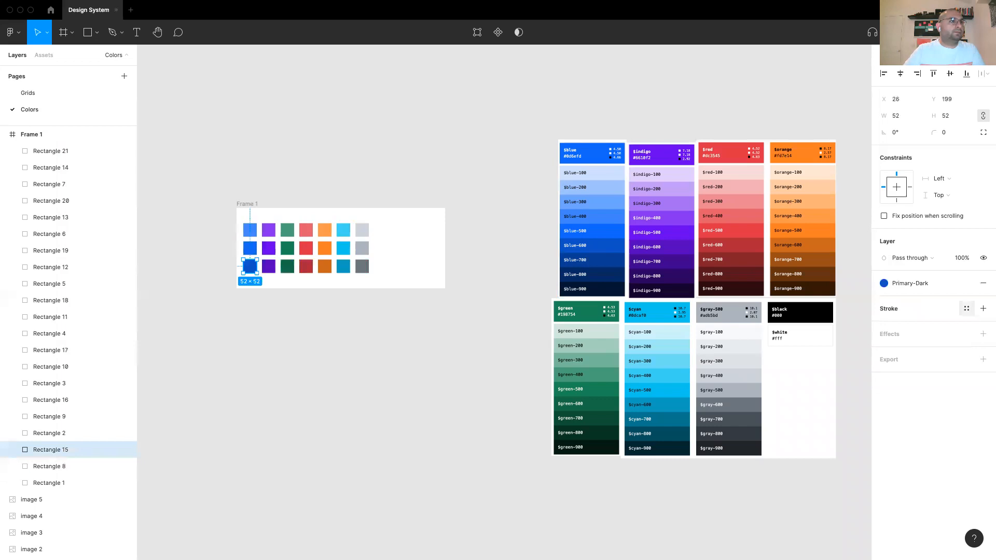
# Step: Save the fill of the top row's purple square as a new color style named Secondary-light
pyautogui.click(269, 232)
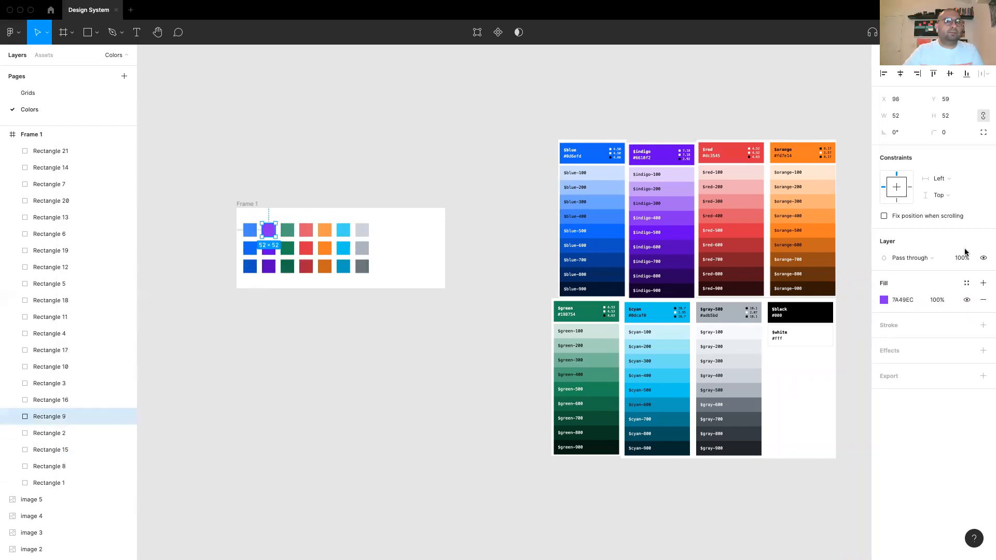
pyautogui.click(966, 283)
pyautogui.click(978, 303)
pyautogui.write('Secondary')
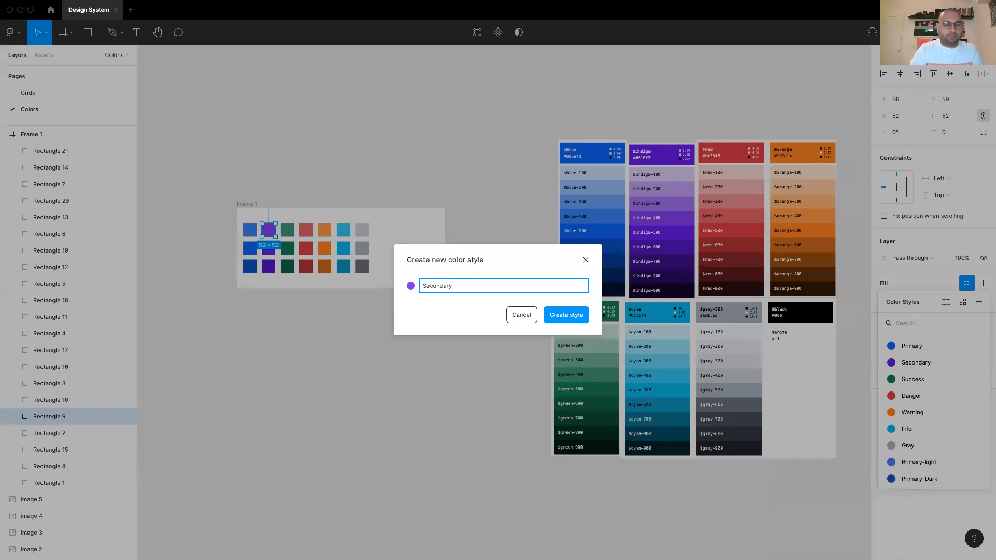
pyautogui.write('-')
pyautogui.press('super+a')
pyautogui.press('super+c')
pyautogui.press('Right')
pyautogui.press('Return')
# Step: Save the fill of the bottom row's purple square as a new color style named Secondary-Dark
pyautogui.click(268, 266)
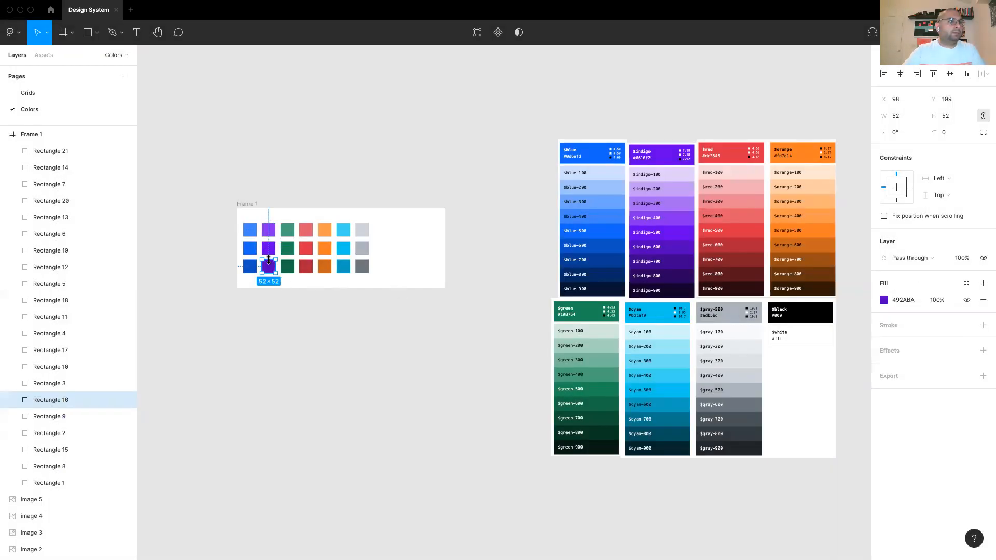
pyautogui.click(961, 283)
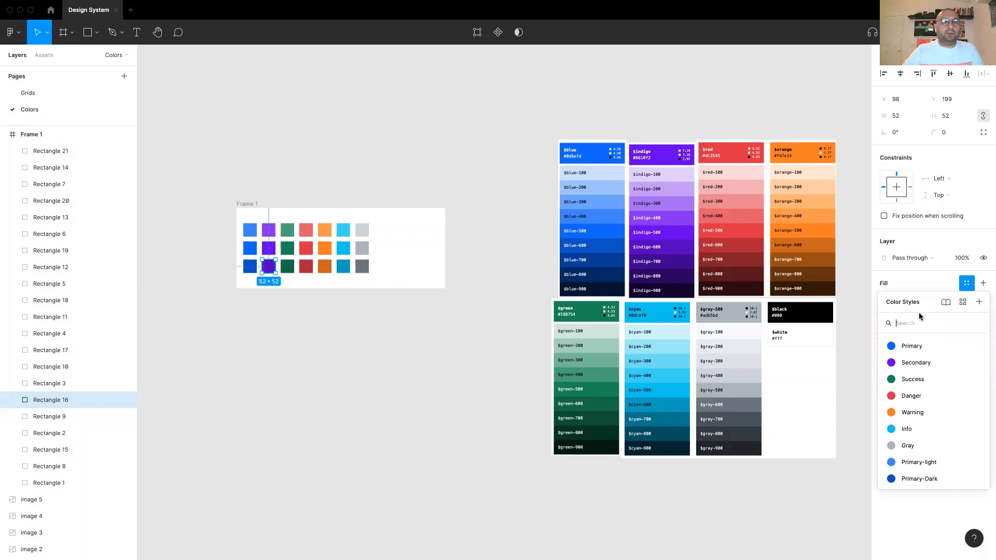
pyautogui.click(979, 301)
pyautogui.press('super+v')
pyautogui.write('Dar')
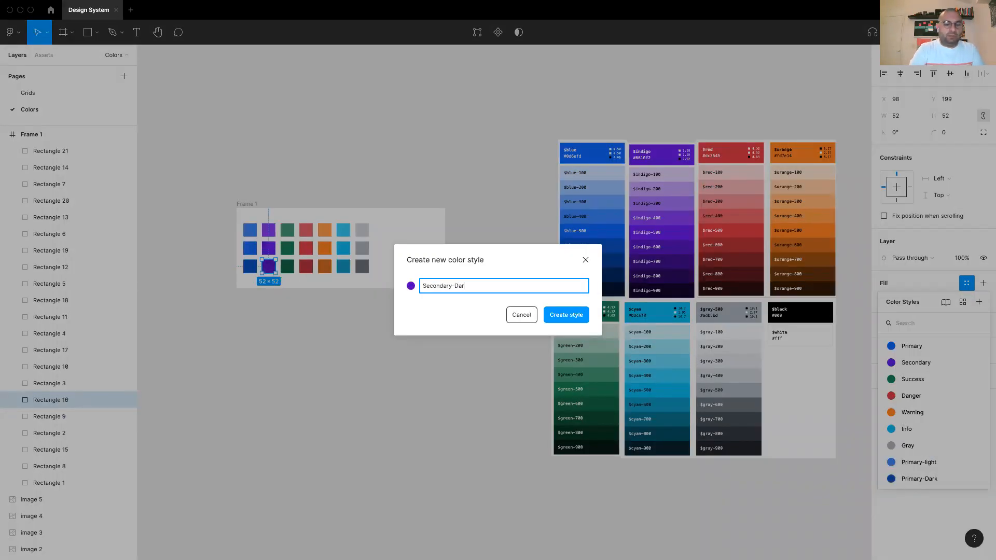
pyautogui.press('Return')
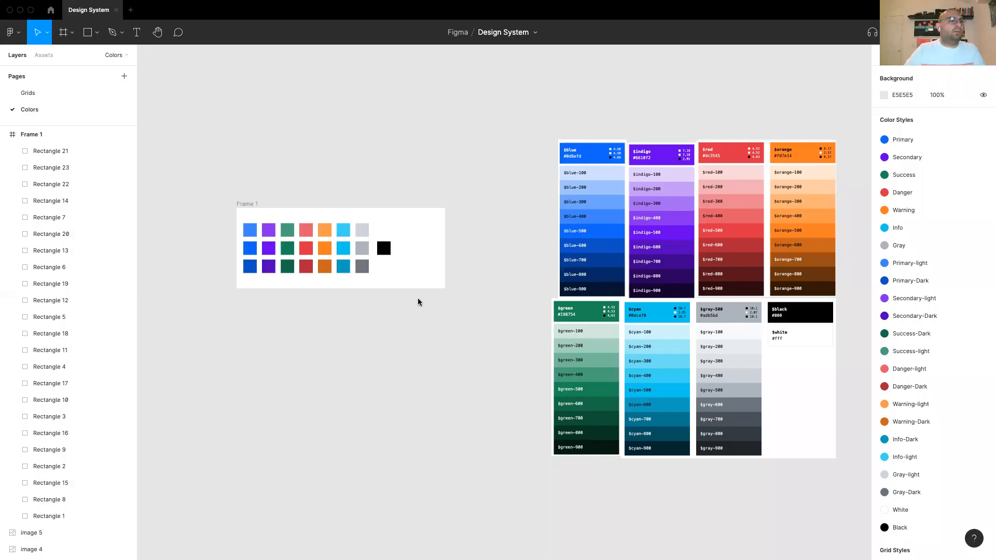
# Step: Check which color styles are applied to the top row's blue, green, orange and cyan squares
pyautogui.click(251, 228)
pyautogui.click(288, 231)
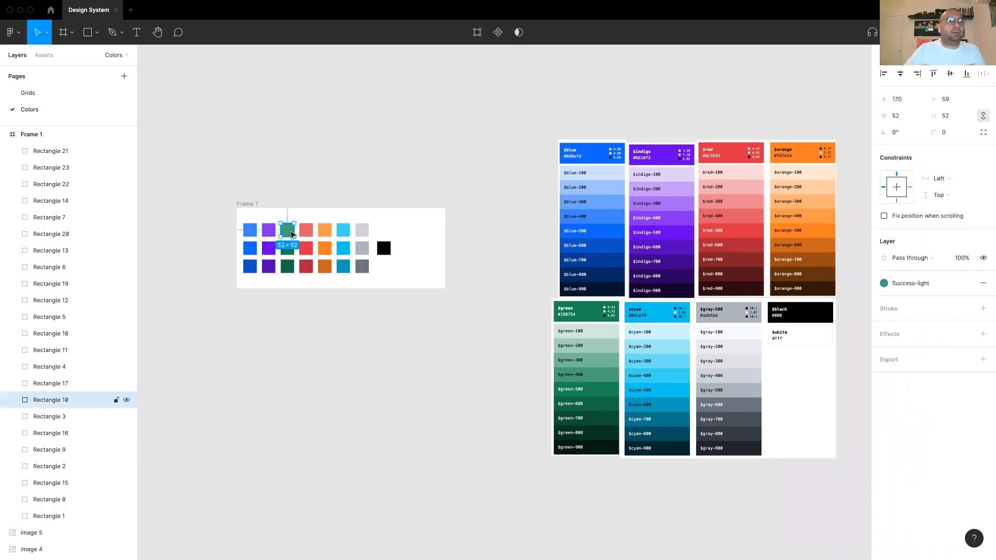
pyautogui.click(327, 231)
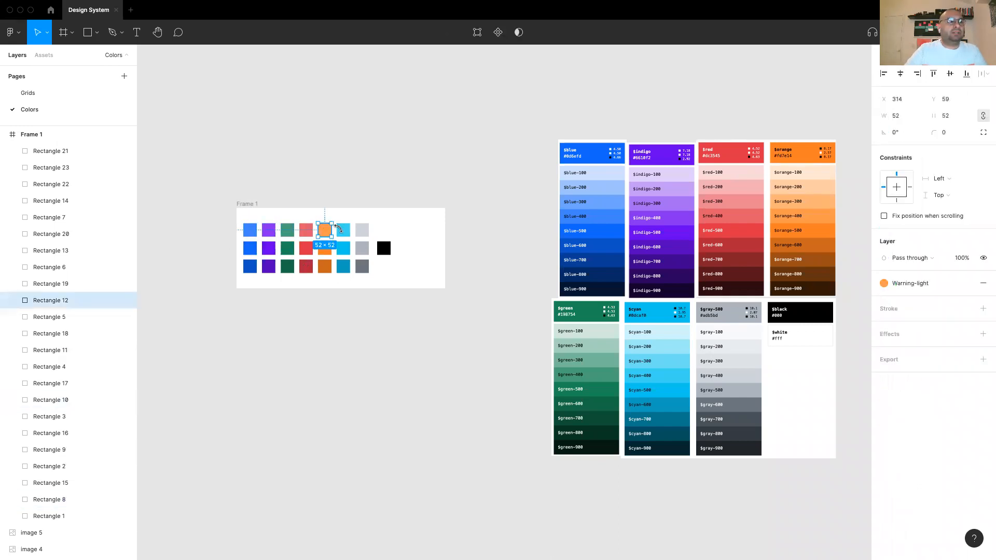
pyautogui.click(342, 229)
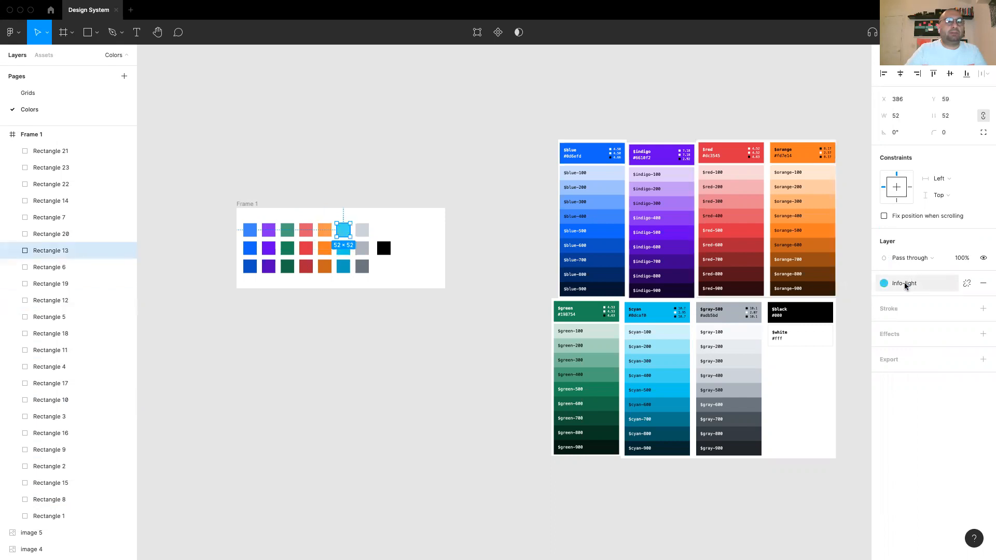
pyautogui.click(399, 332)
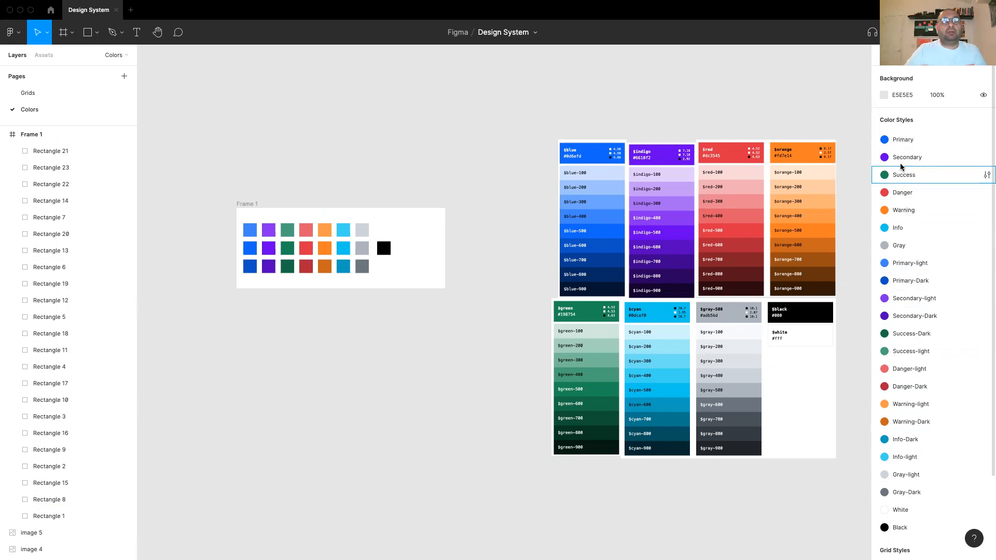
# Step: Reorder the color styles so Primary-light and Primary-Dark follow Primary, and Secondary-light and Secondary-Dark follow Secondary
pyautogui.moveTo(909, 262); pyautogui.dragTo(908, 156)
pyautogui.moveTo(913, 282); pyautogui.dragTo(908, 165)
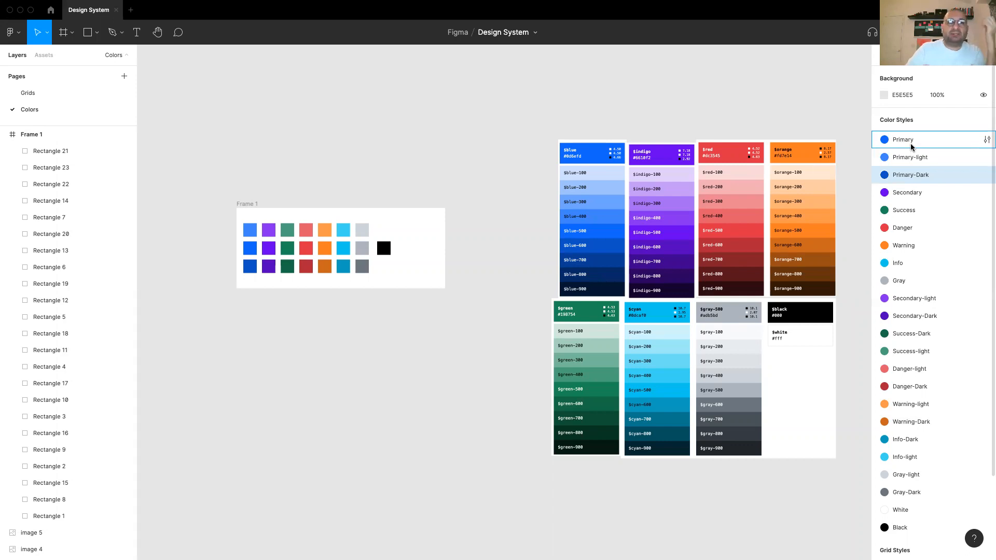
pyautogui.moveTo(909, 298); pyautogui.dragTo(911, 211)
pyautogui.moveTo(912, 315); pyautogui.dragTo(911, 223)
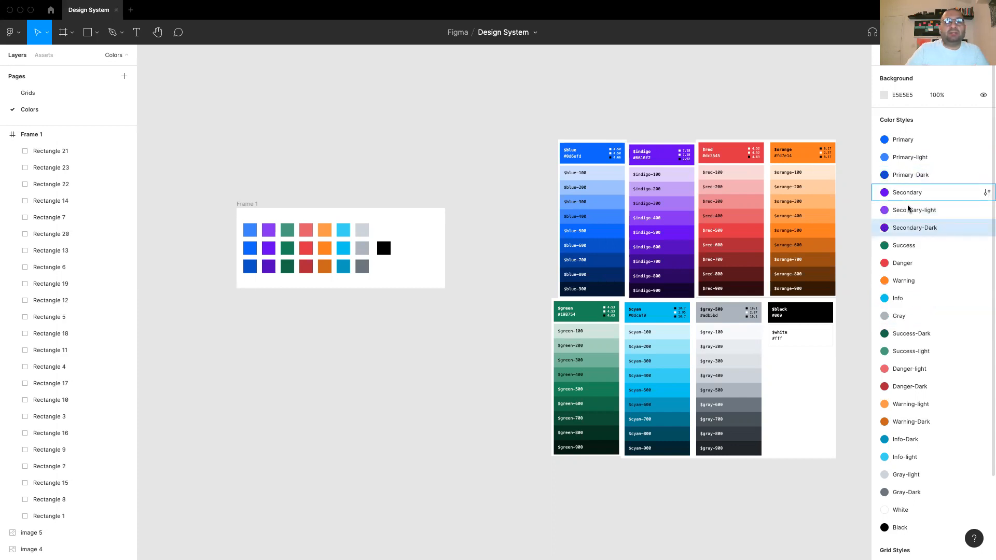
# Step: Move Success-light and Success-Dark directly below the Success style, and Danger-light and Danger-Dark directly below Danger
pyautogui.moveTo(915, 350); pyautogui.dragTo(916, 273)
pyautogui.moveTo(911, 373); pyautogui.dragTo(910, 311)
pyautogui.moveTo(904, 386); pyautogui.dragTo(910, 326)
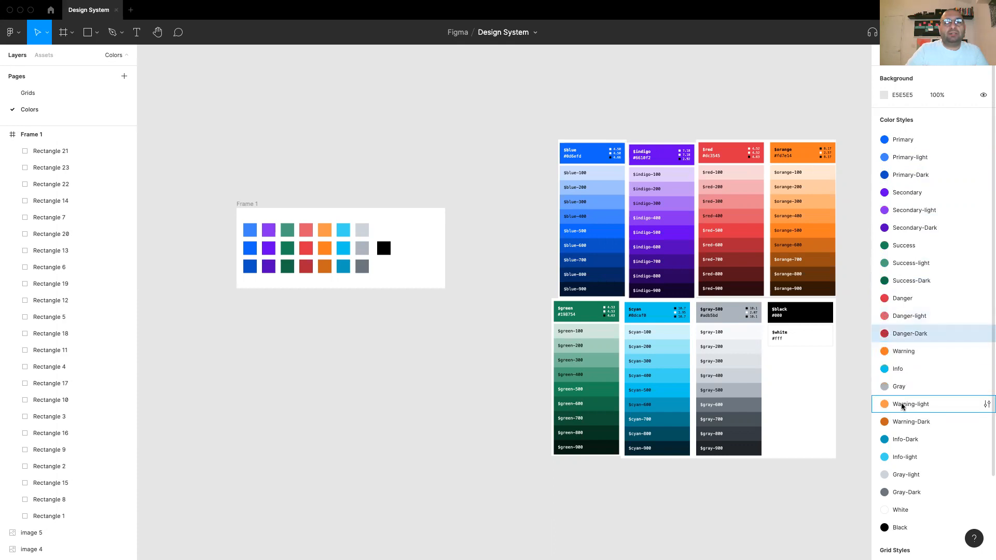
# Step: Reorder the remaining color styles so the light and Dark variants of Warning, Info and Gray follow their base styles
pyautogui.moveTo(900, 404); pyautogui.dragTo(903, 361)
pyautogui.moveTo(906, 421); pyautogui.dragTo(916, 378)
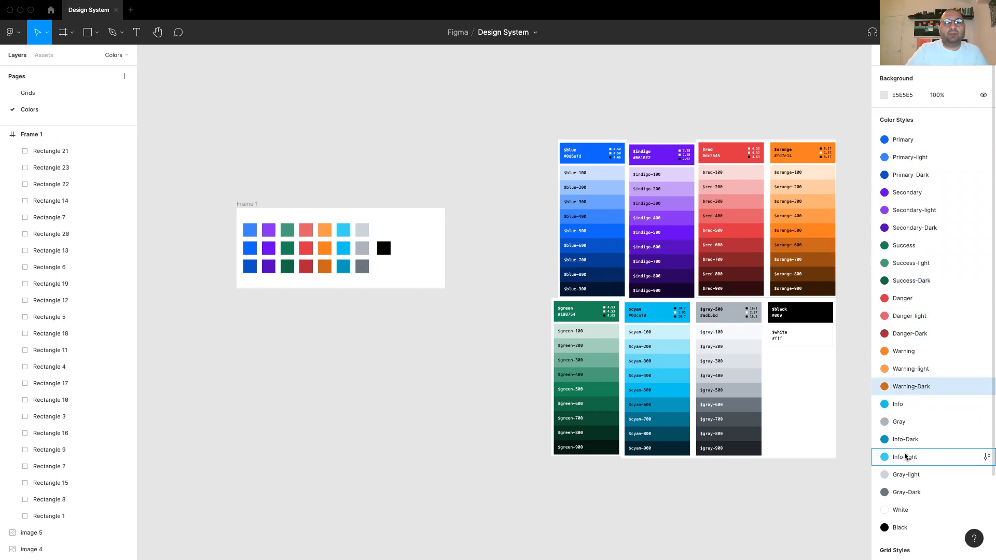
pyautogui.moveTo(911, 458); pyautogui.dragTo(910, 416)
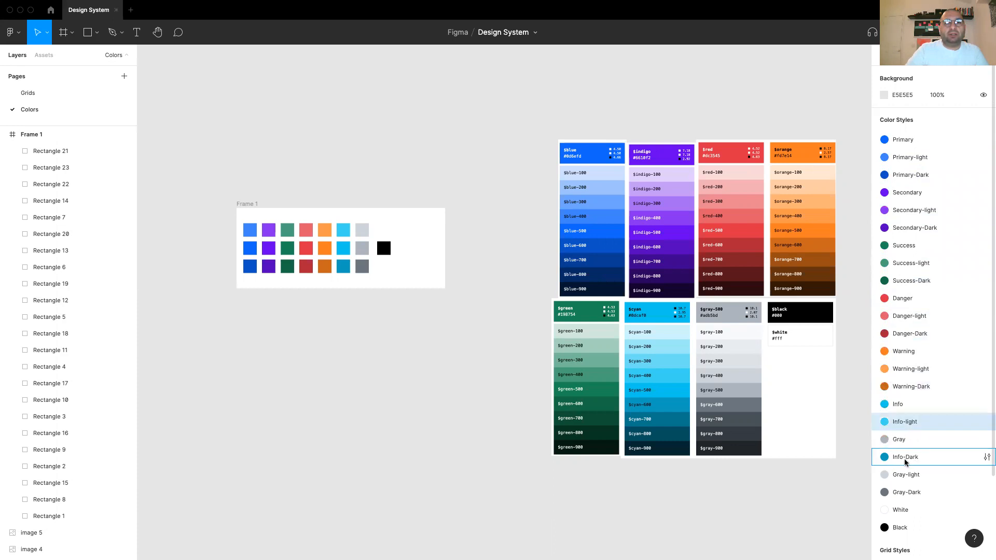
pyautogui.moveTo(904, 456); pyautogui.dragTo(907, 432)
pyautogui.moveTo(907, 490); pyautogui.dragTo(907, 470)
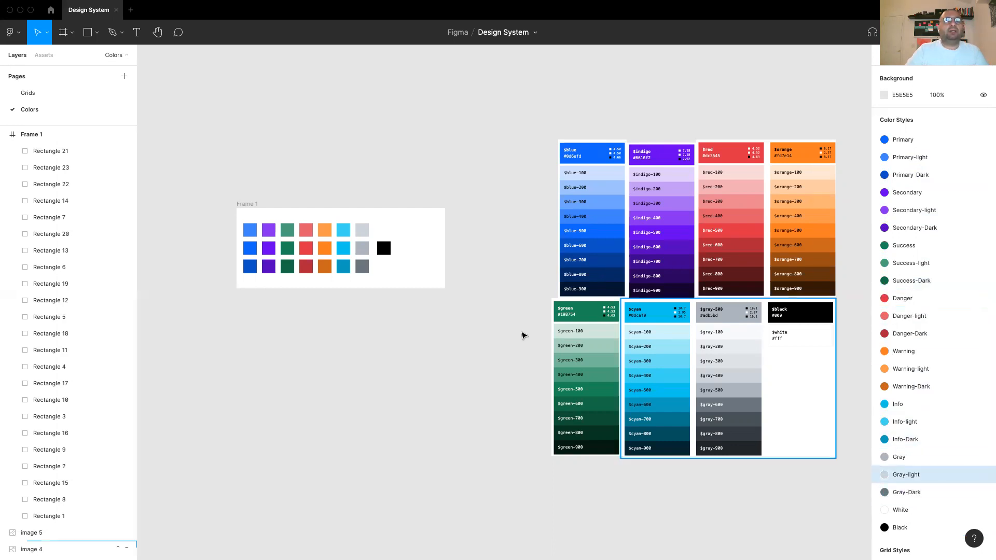
pyautogui.click(454, 377)
# Step: Review the order of the whole color style list from Primary to Black
pyautogui.scroll(-3, 915, 263)
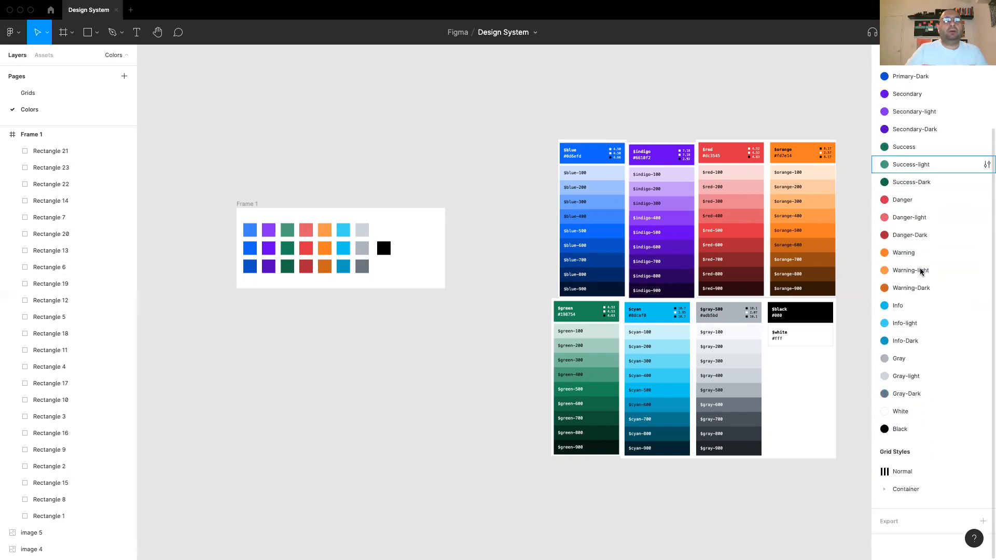
pyautogui.scroll(2, 904, 267)
pyautogui.scroll(2, 904, 270)
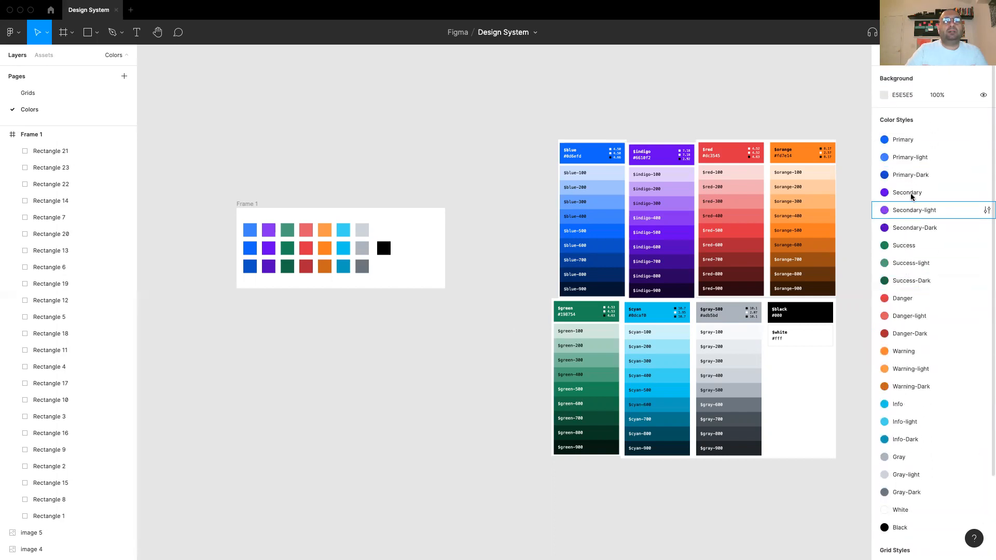
pyautogui.scroll(-3, 910, 197)
pyautogui.click(885, 489)
pyautogui.click(885, 489)
pyautogui.scroll(3, 904, 348)
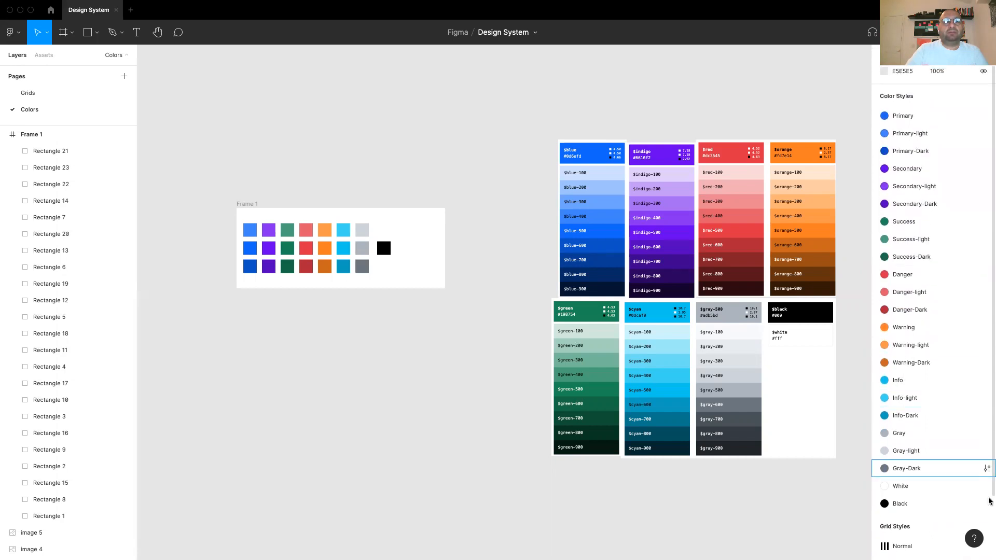